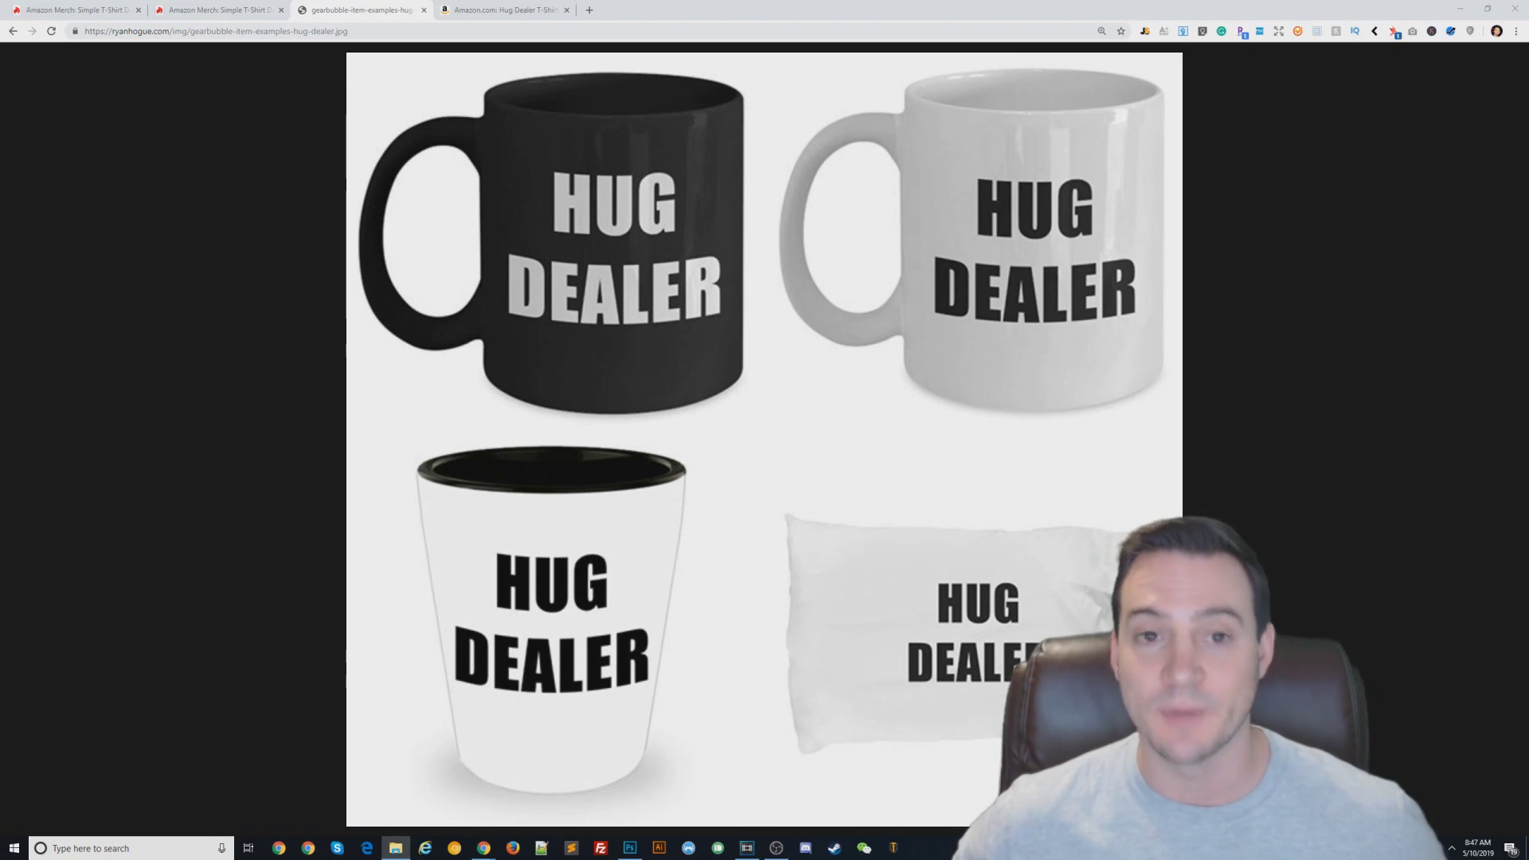
Review the Hug Dealer mug and pillow images, the Amazon T-shirt listing, and the simple T-shirt design article.
left_click(483, 8)
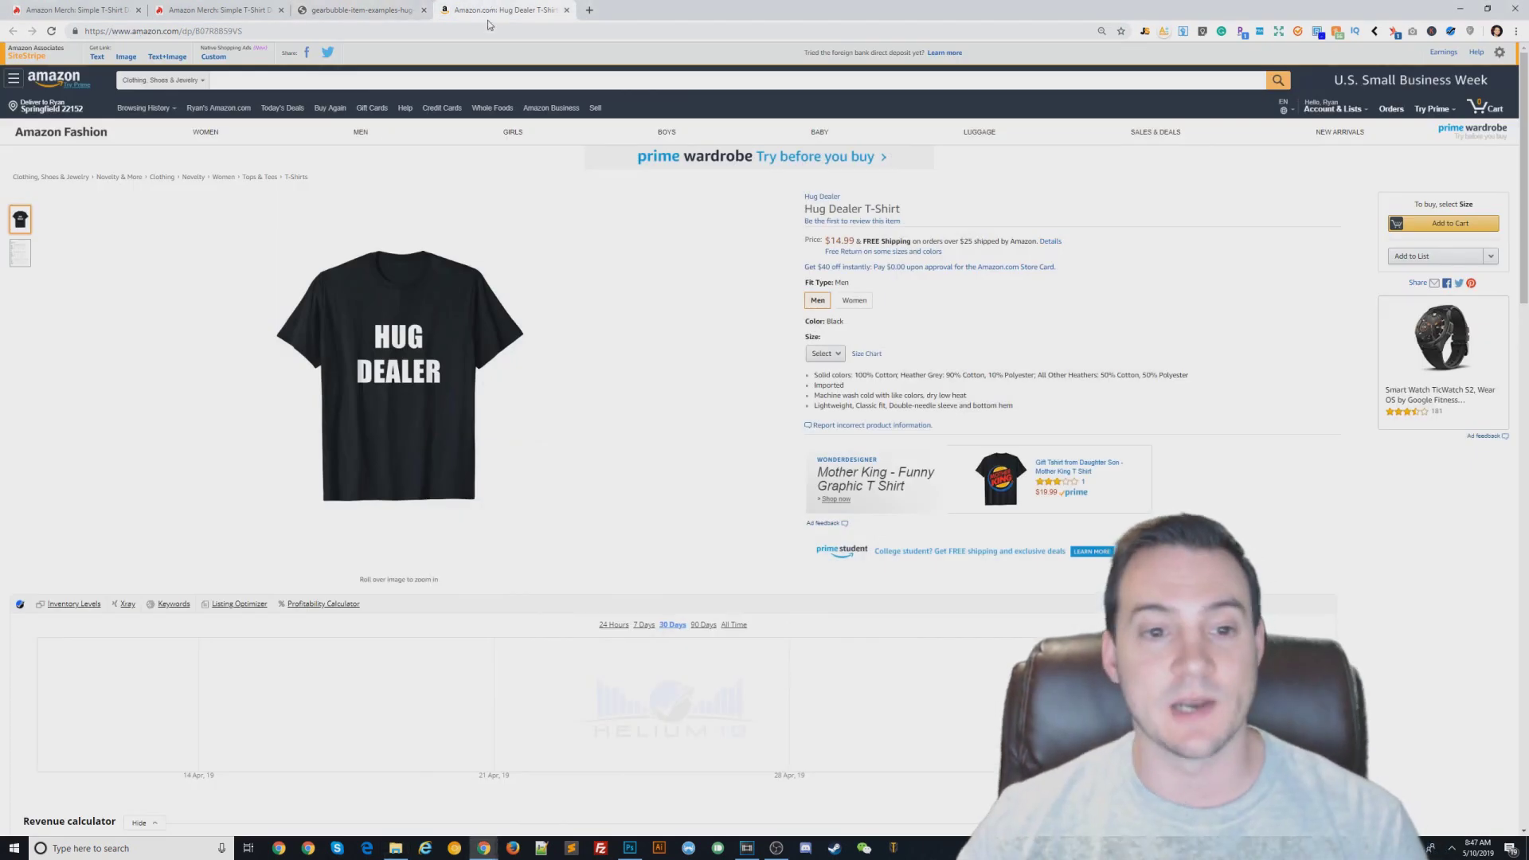
left_click(390, 6)
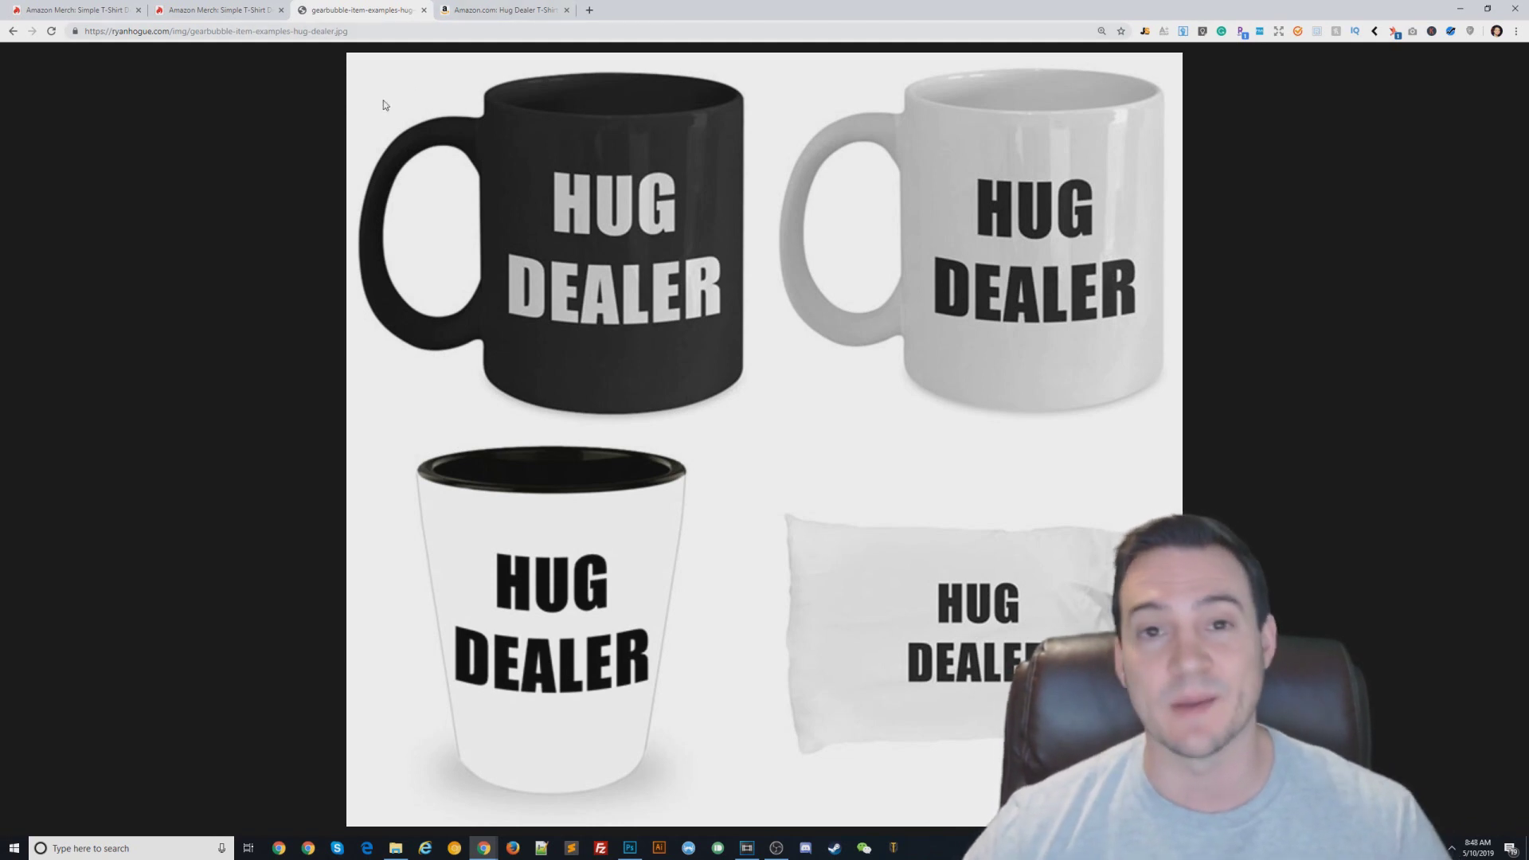
left_click(513, 8)
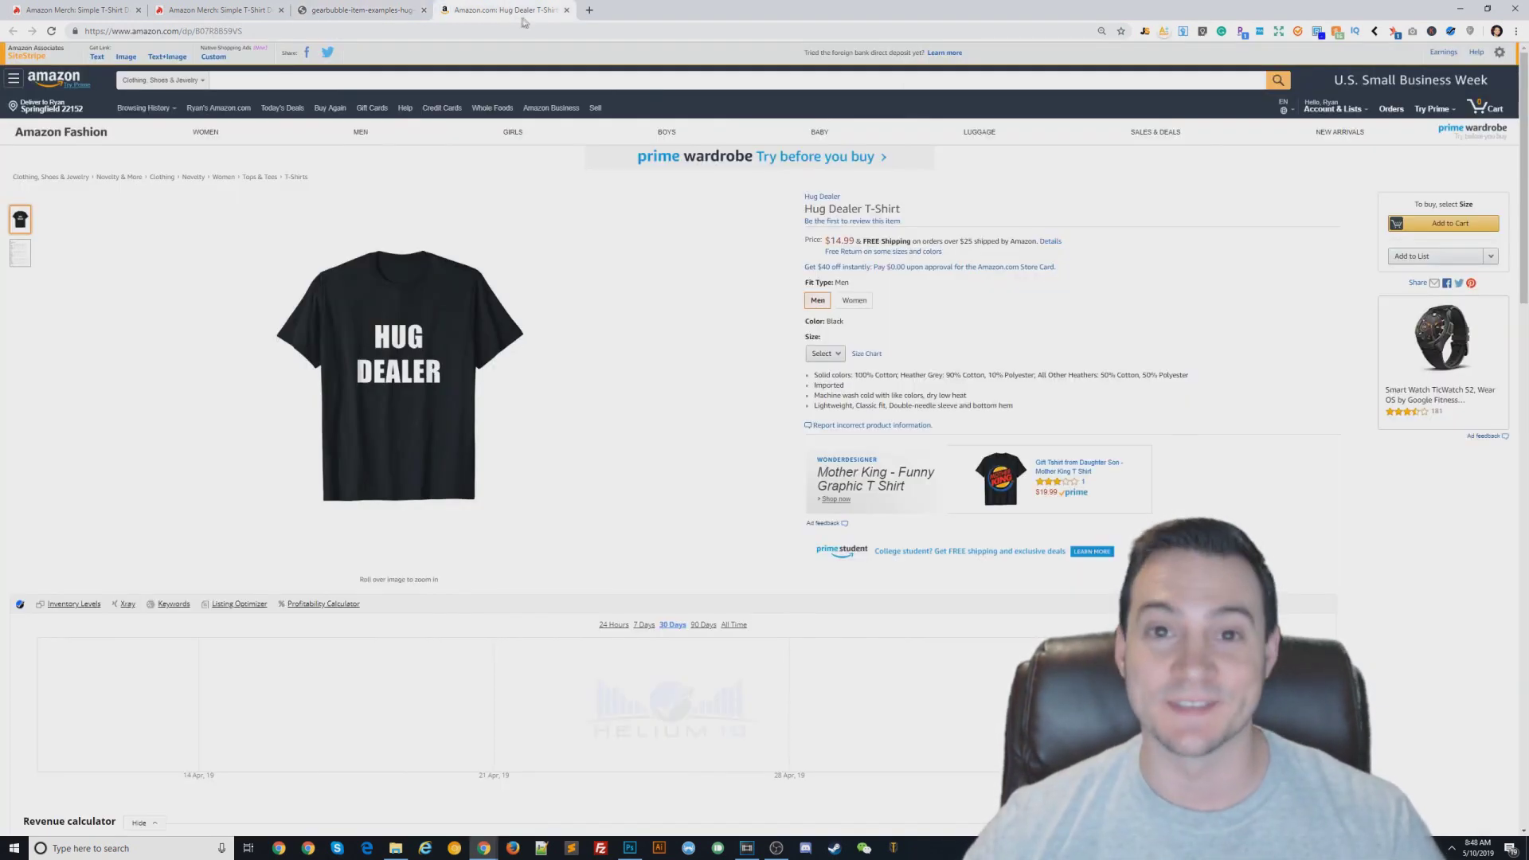
left_click(200, 7)
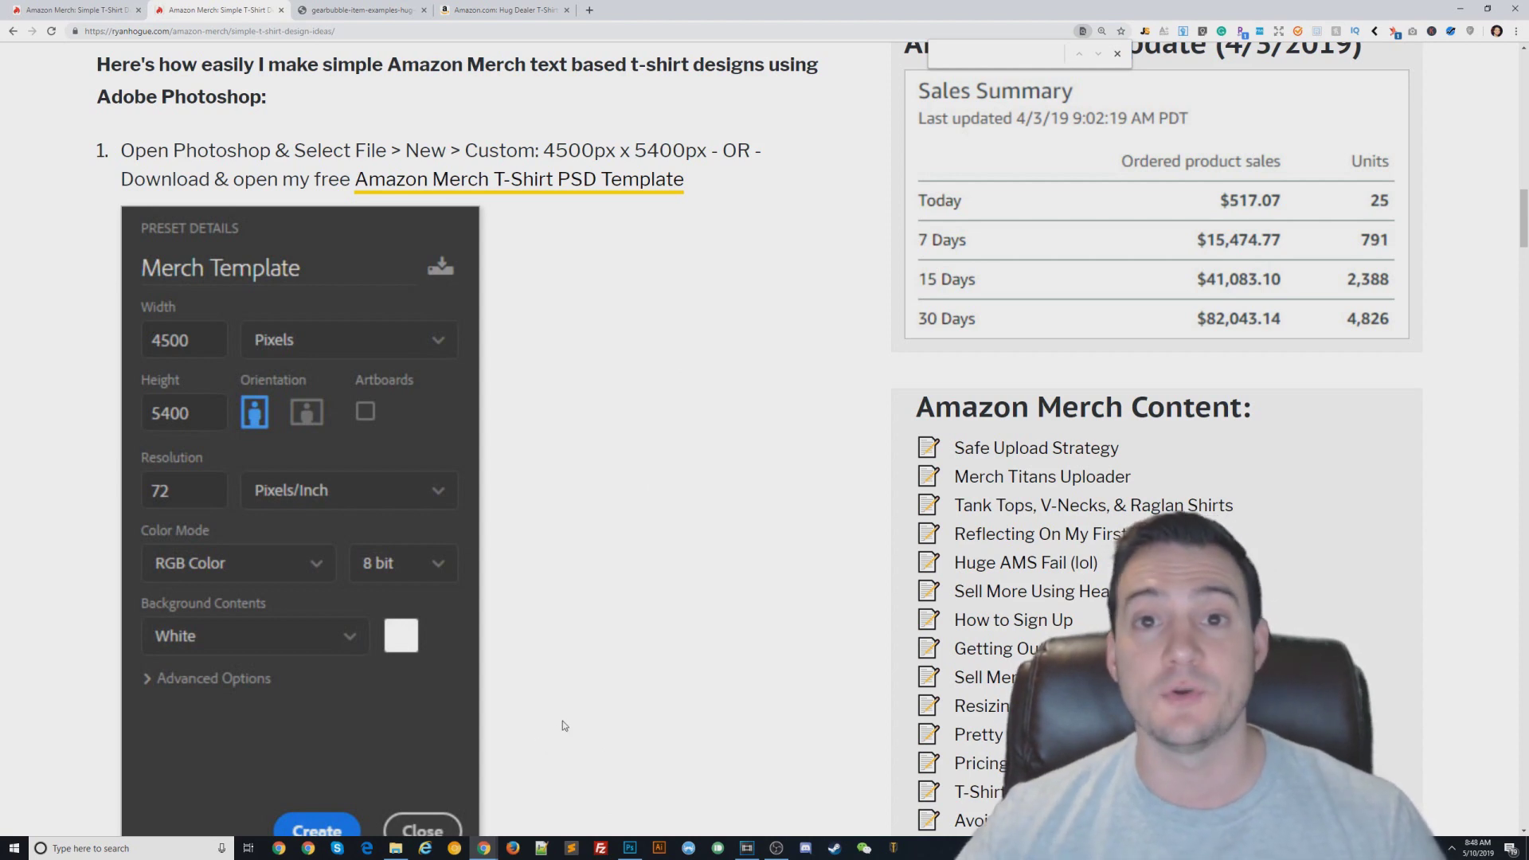
Switch to Photoshop and add the text "HUG DEALER" on two lines over the black canvas.
key("alt+Tab")
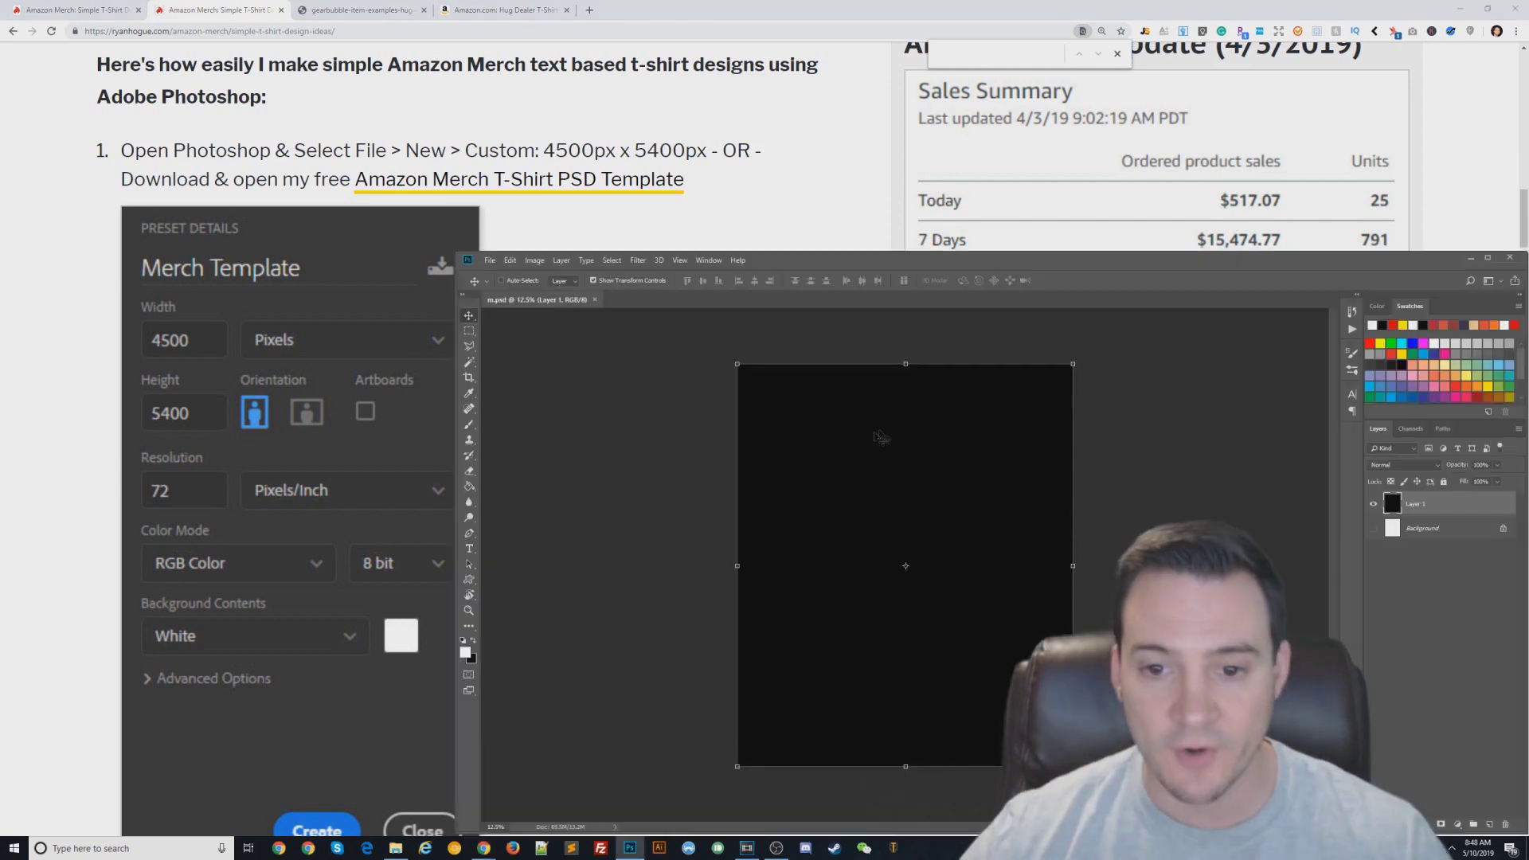
key("t")
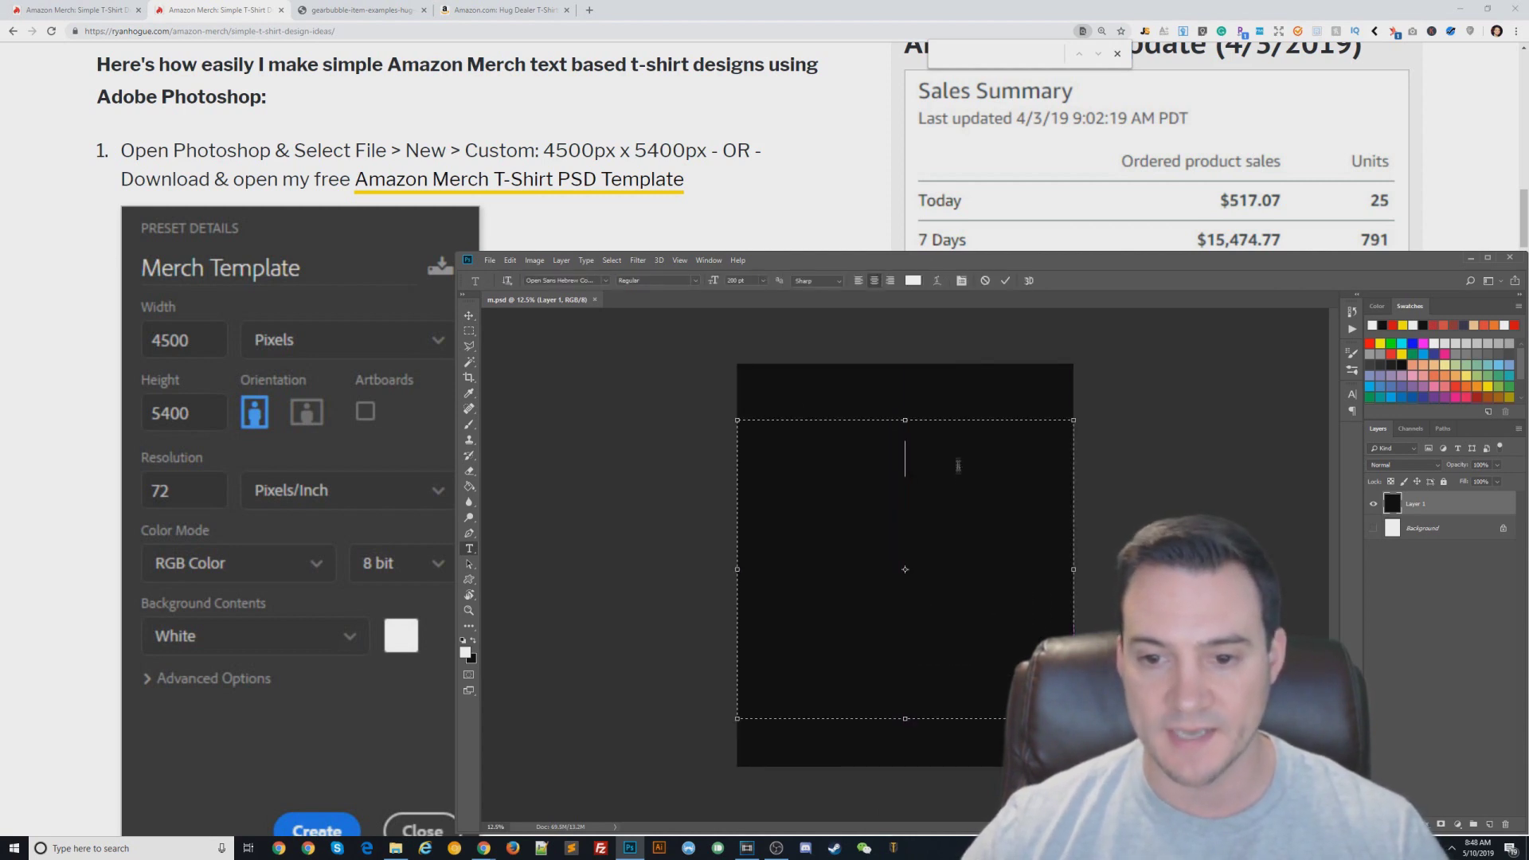
left_click(930, 454)
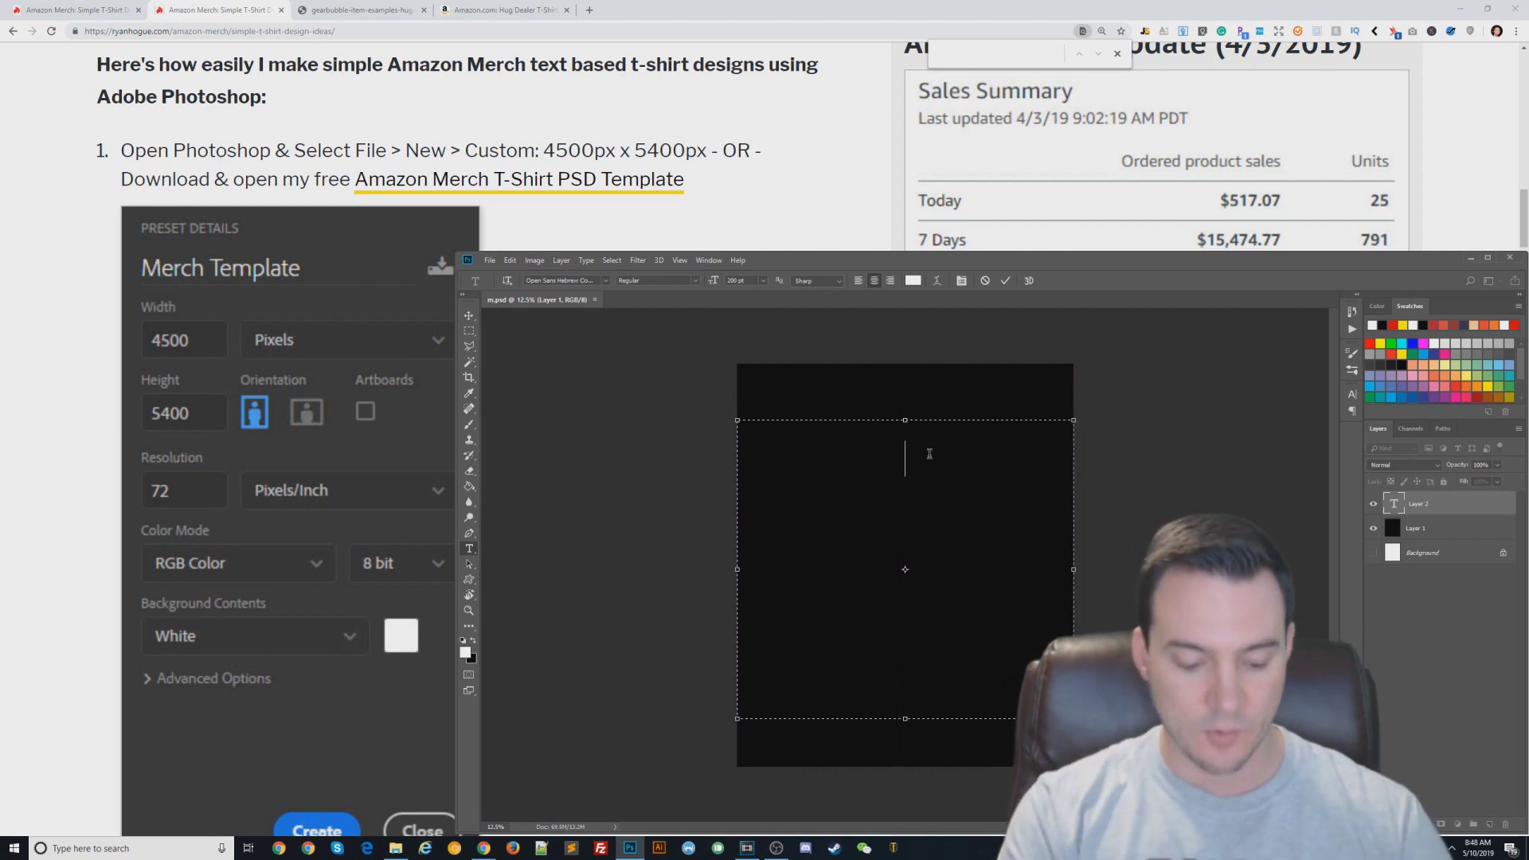
type("HUG ")
type("DEALER")
Change the font of the whole HUG DEALER text to Impact.
key("ctrl+a")
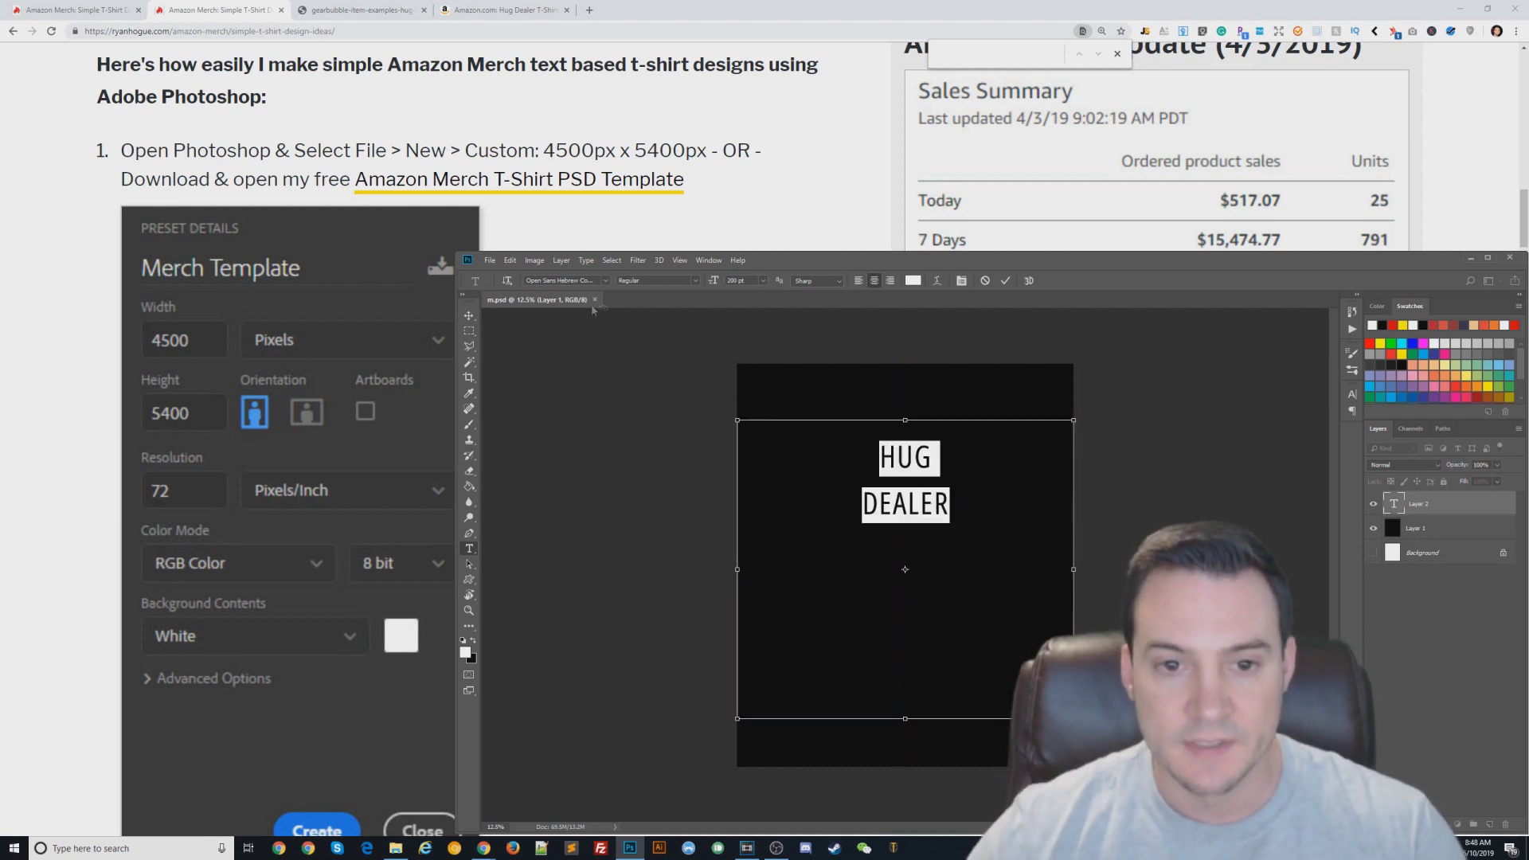
left_click(584, 280)
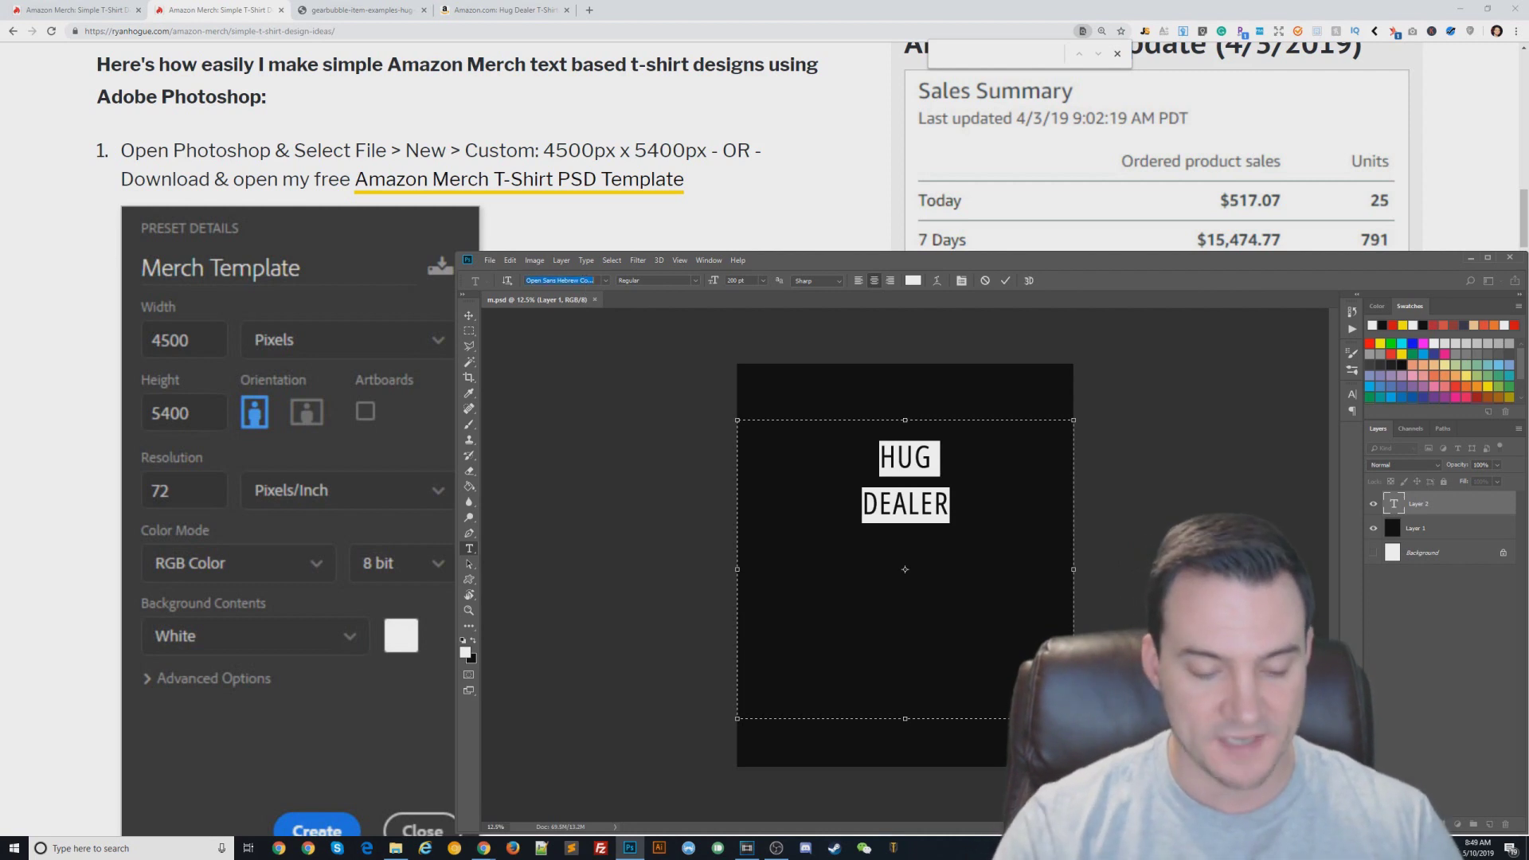
type("Impact")
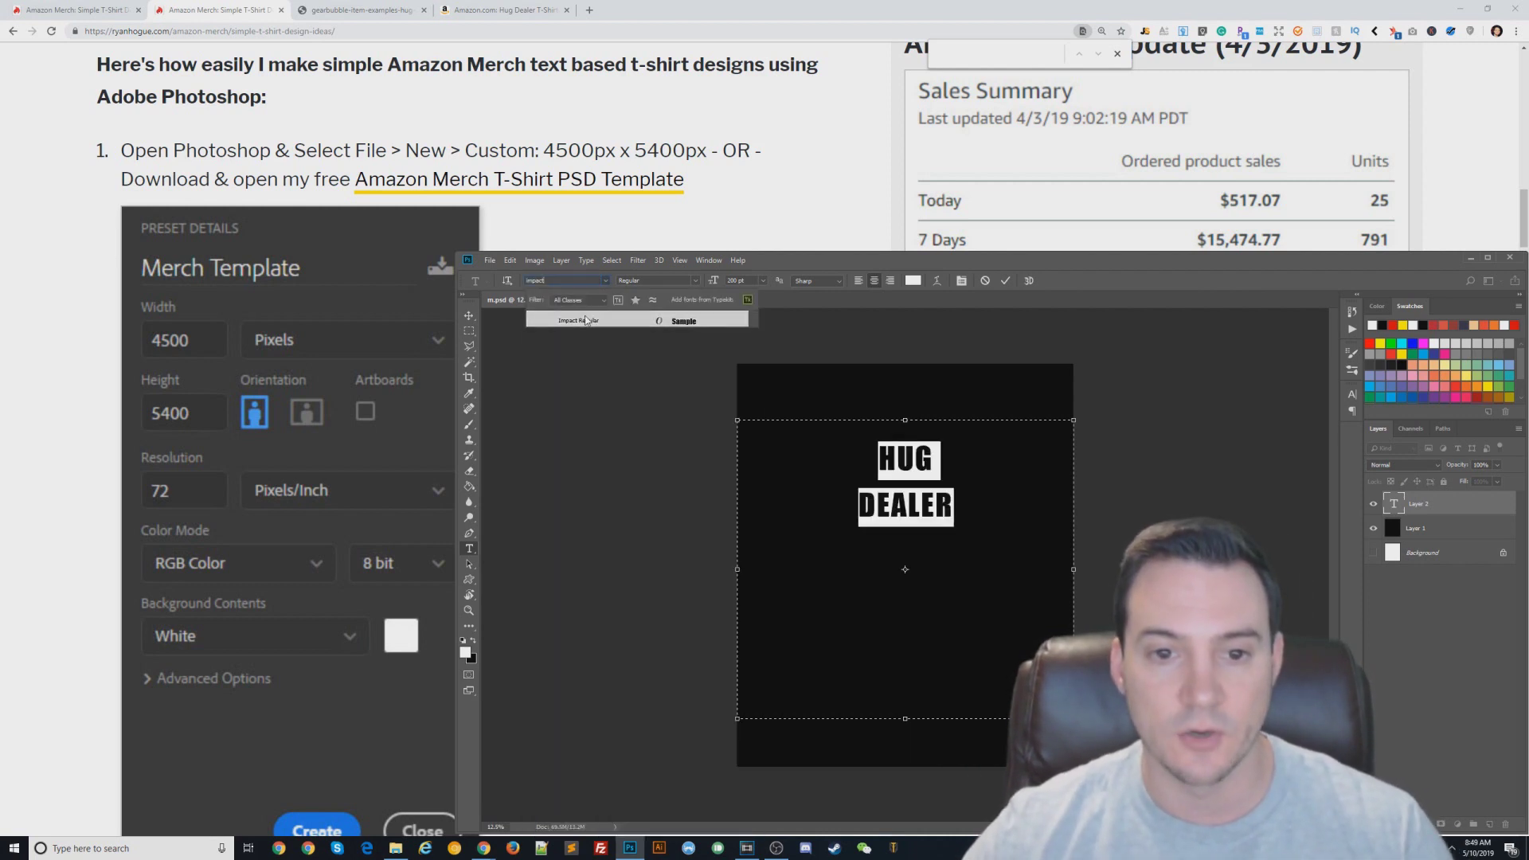
left_click(741, 319)
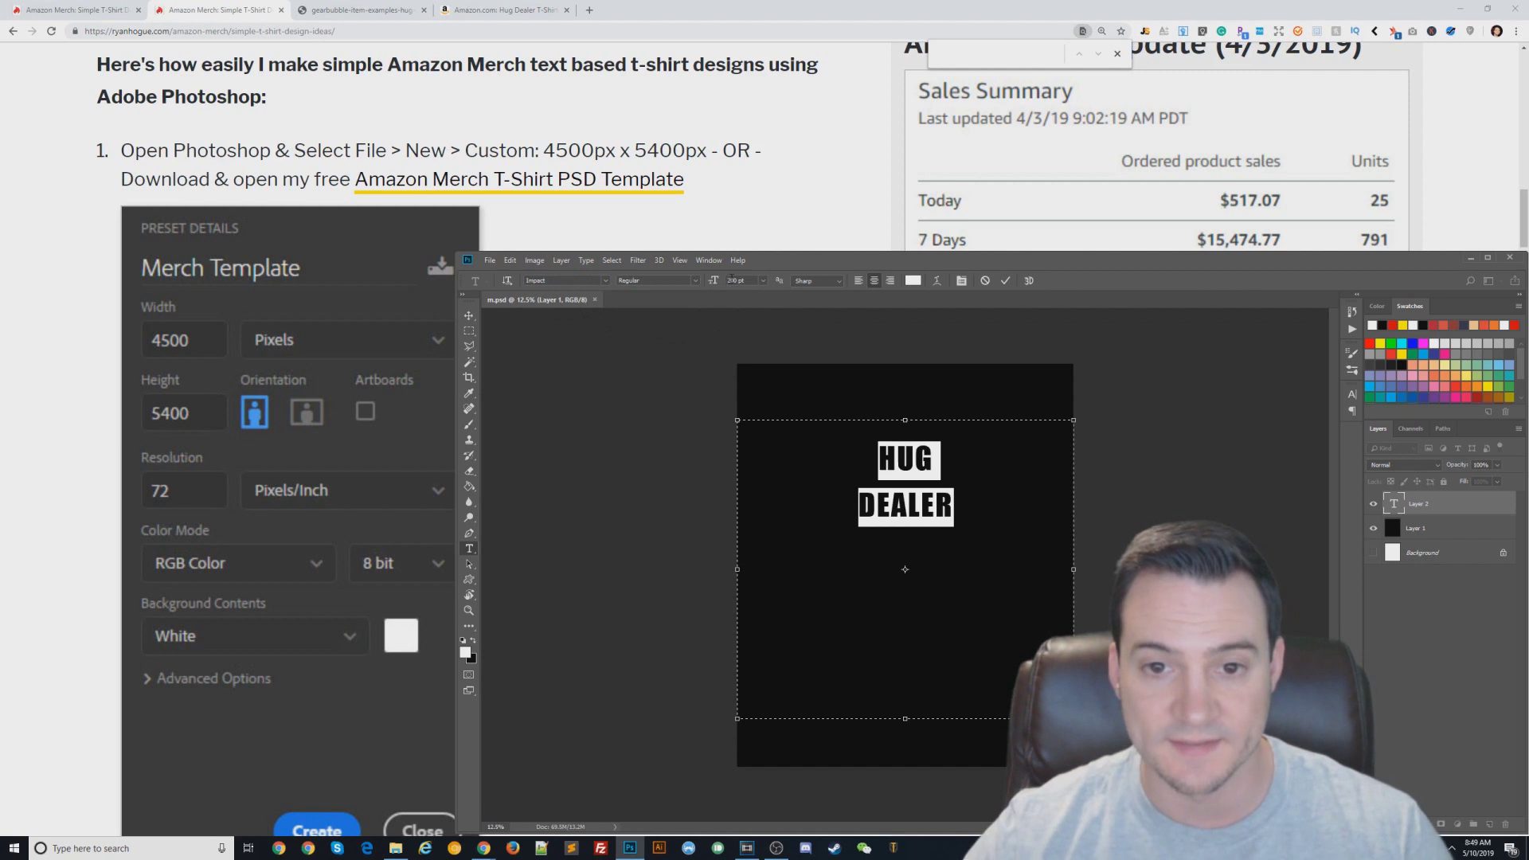
Enlarge the text, trying a font size of 500 pt and settling on 600 pt.
type("500")
key("Return")
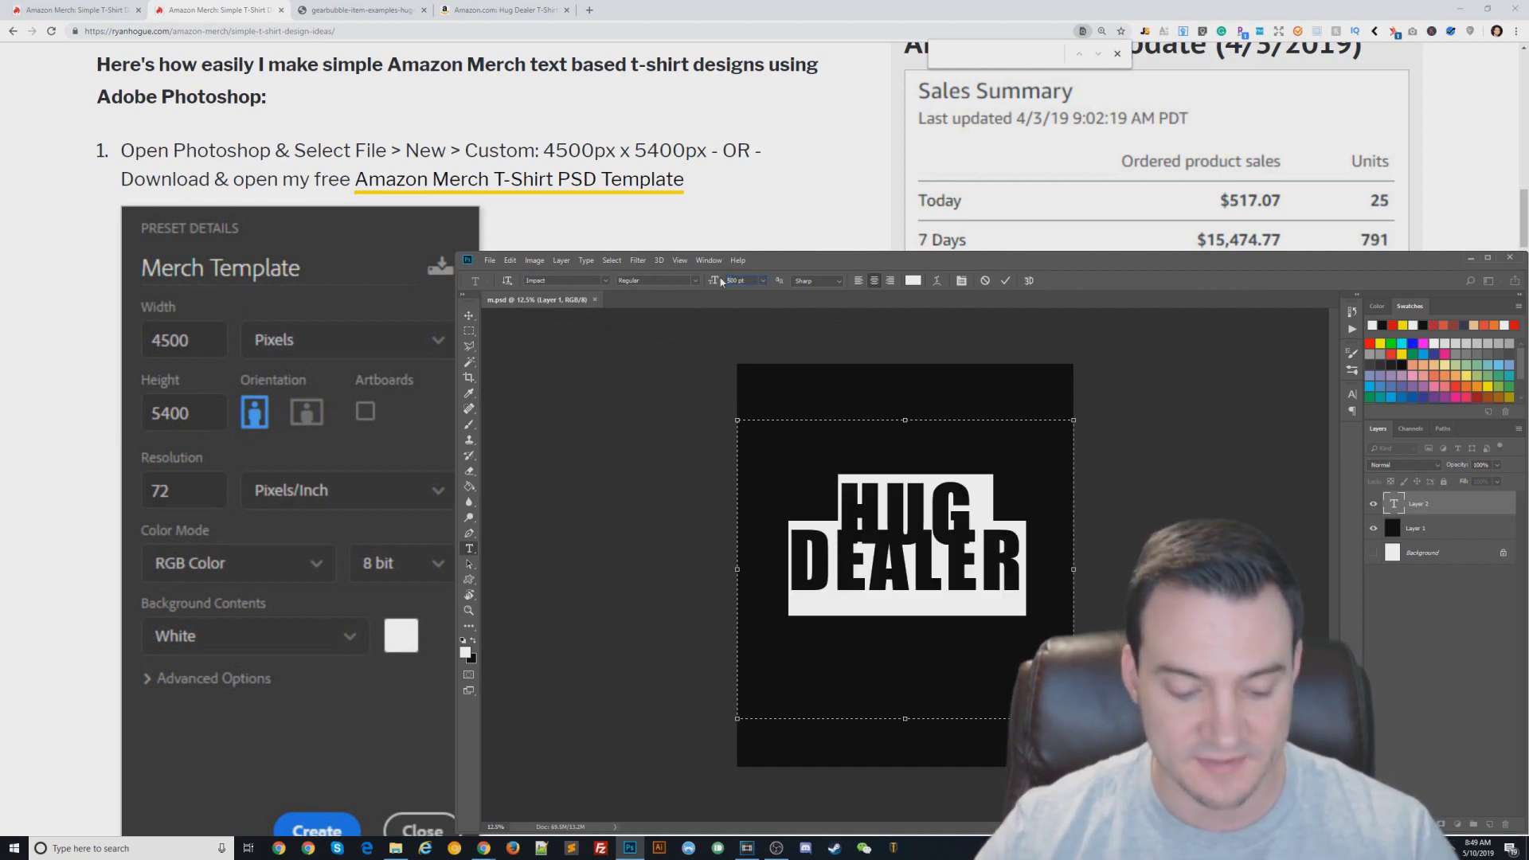
type("600")
key("Return")
Set the leading of the whole HUG DEALER text to 300 pt.
left_click(868, 510)
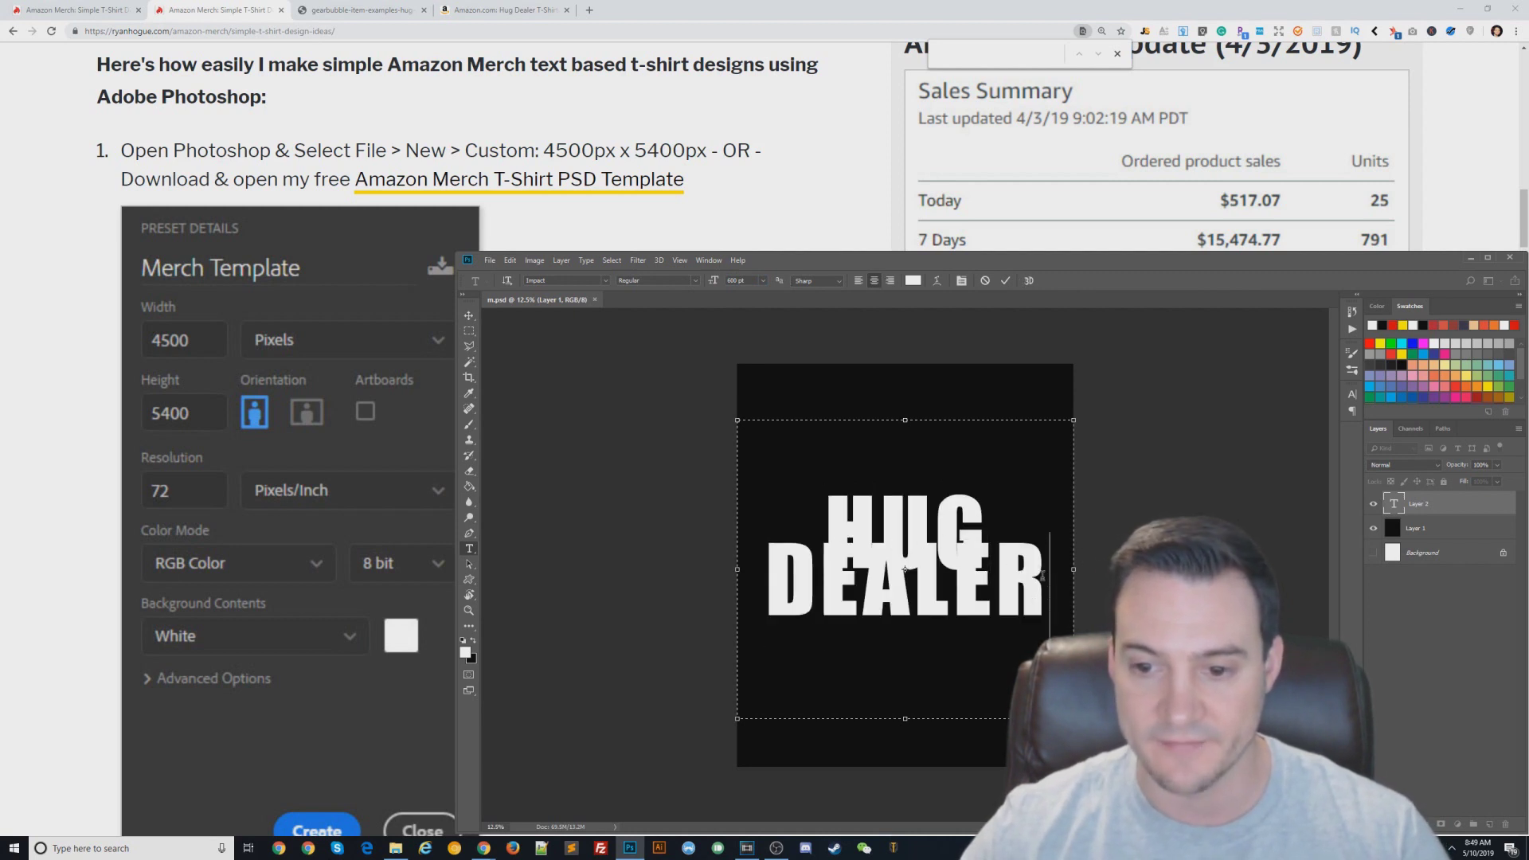
key("ctrl+a")
left_click(1357, 394)
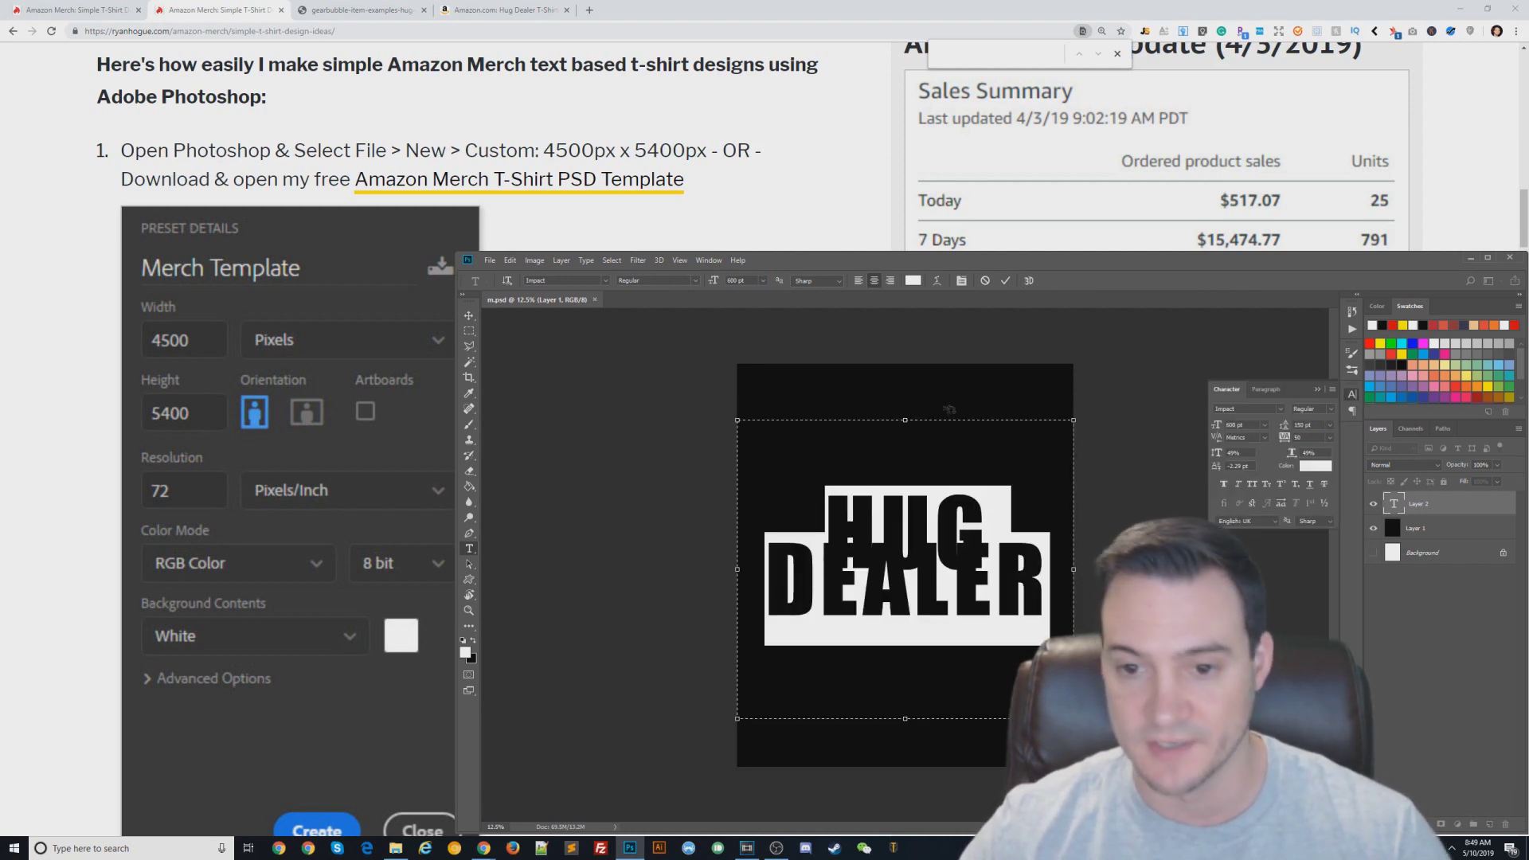
left_click(1352, 394)
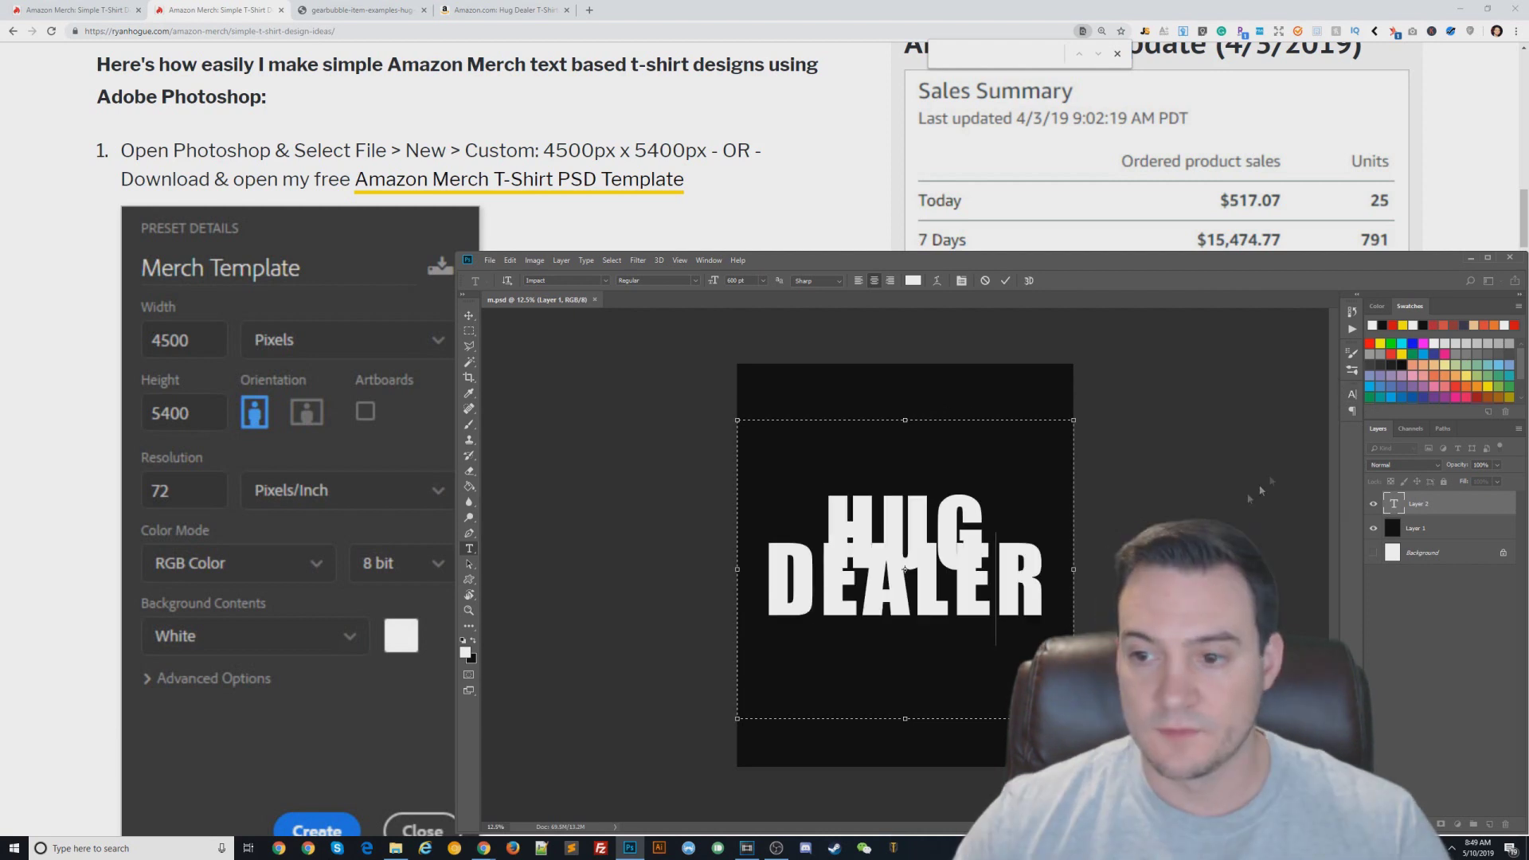
left_click(1353, 394)
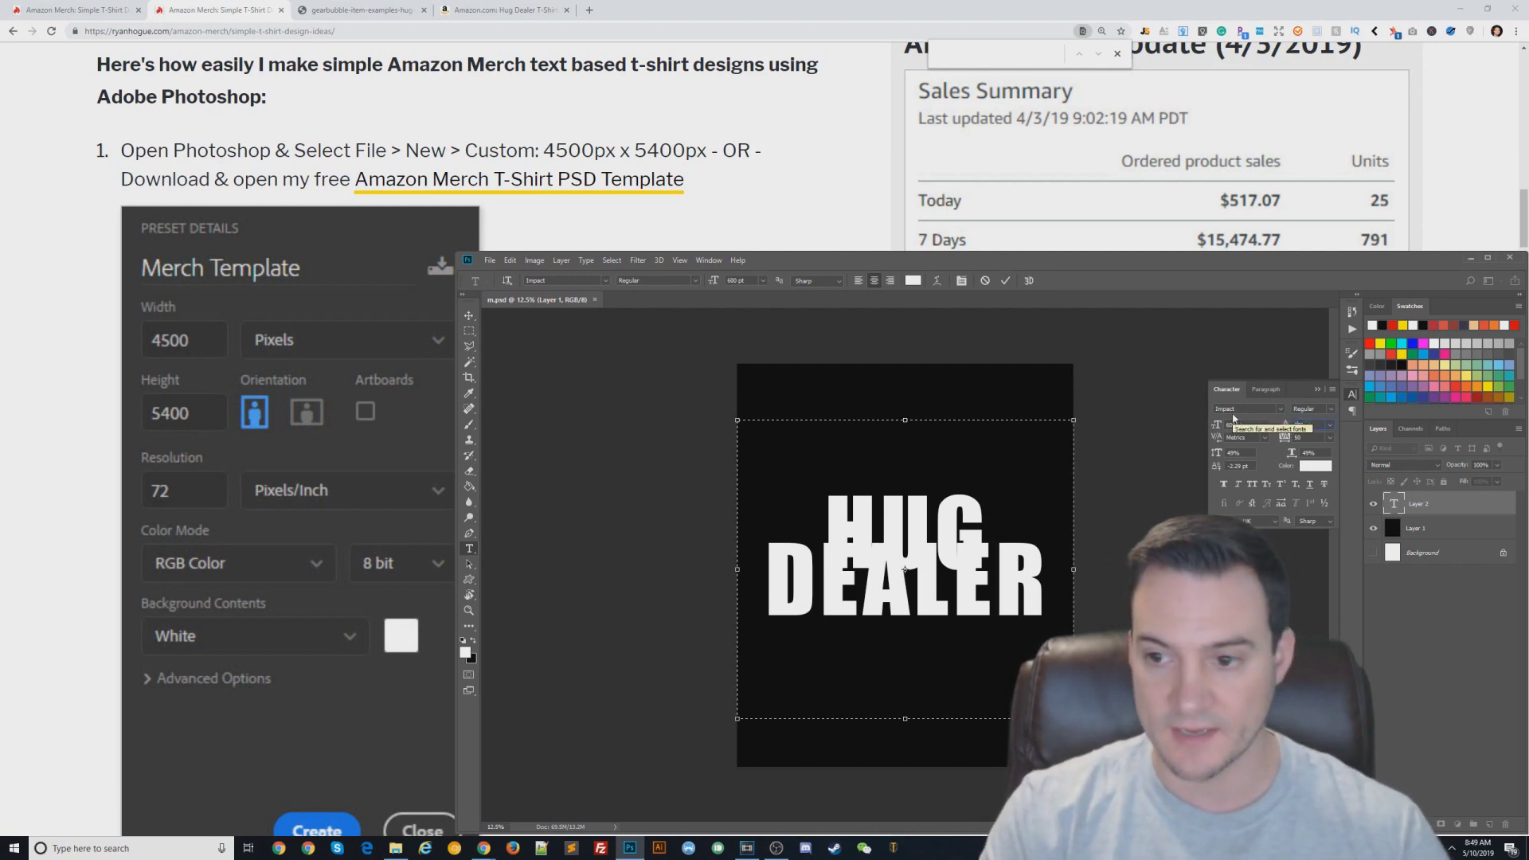
key("ctrl+a")
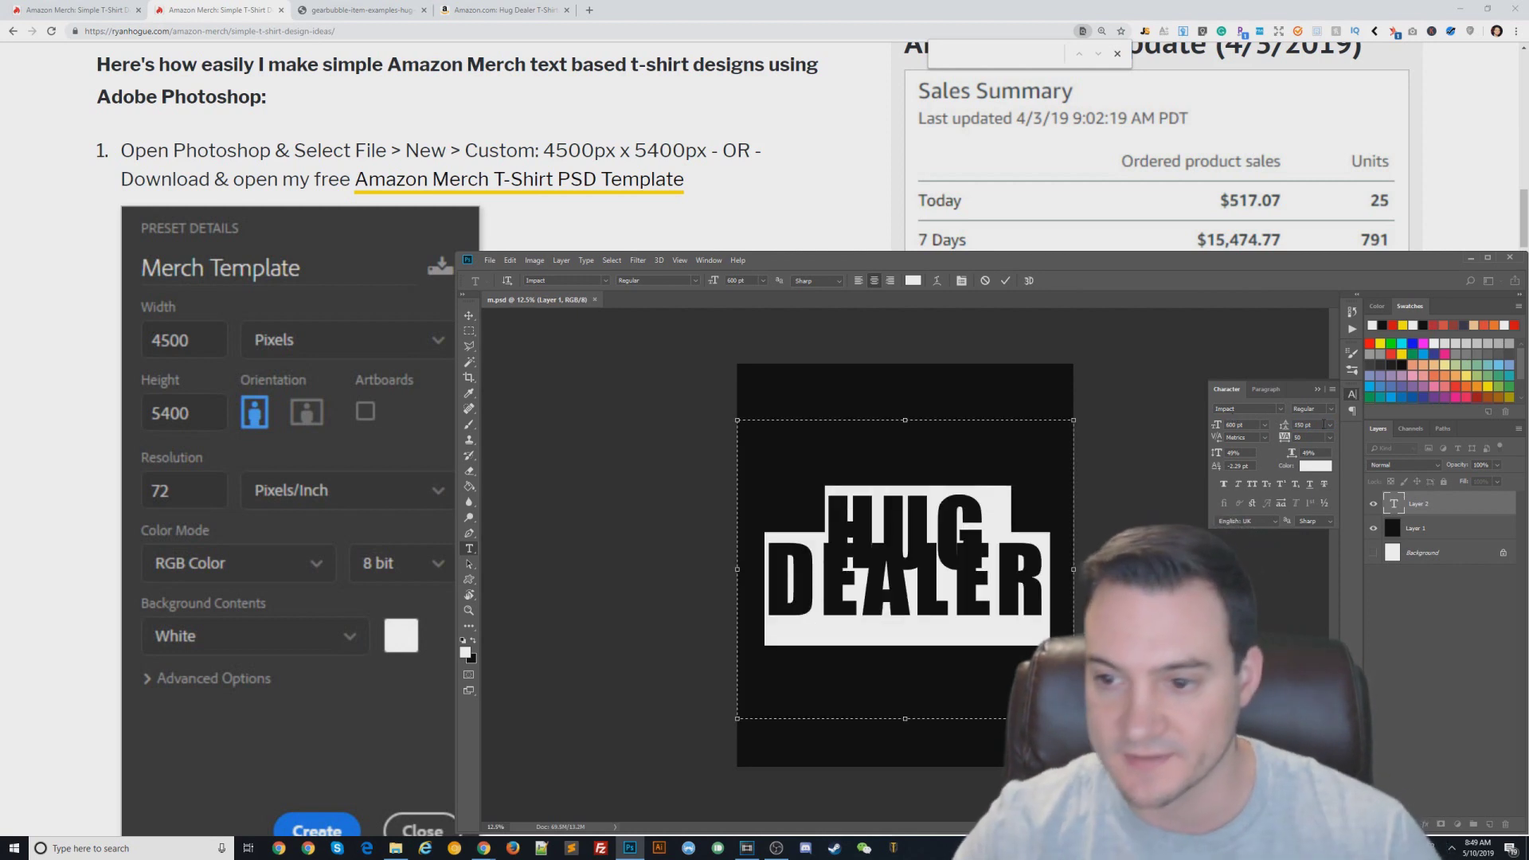
left_click(1303, 424)
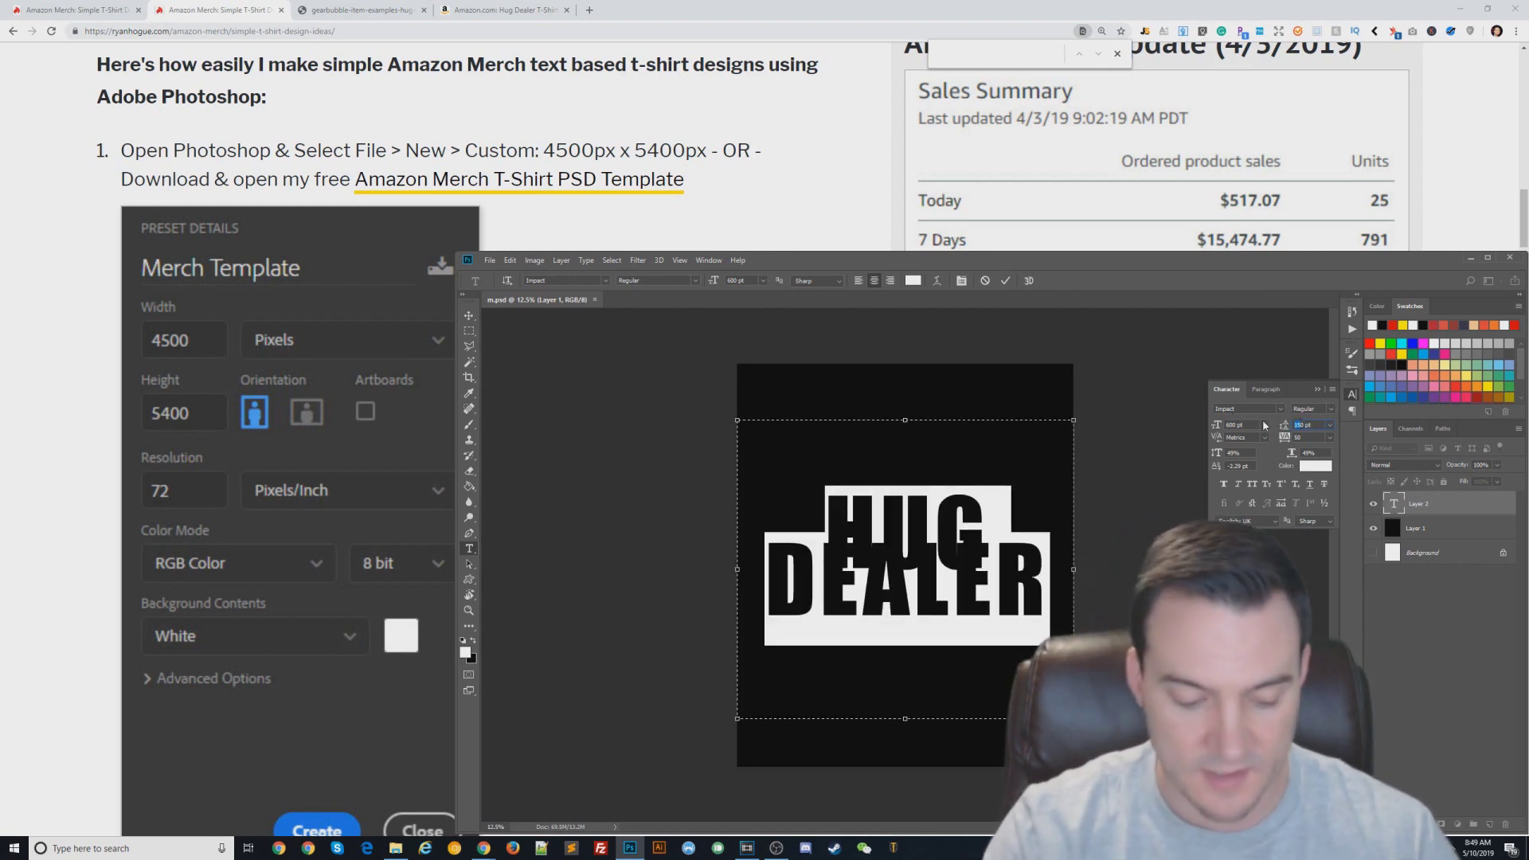
type("300")
key("Return")
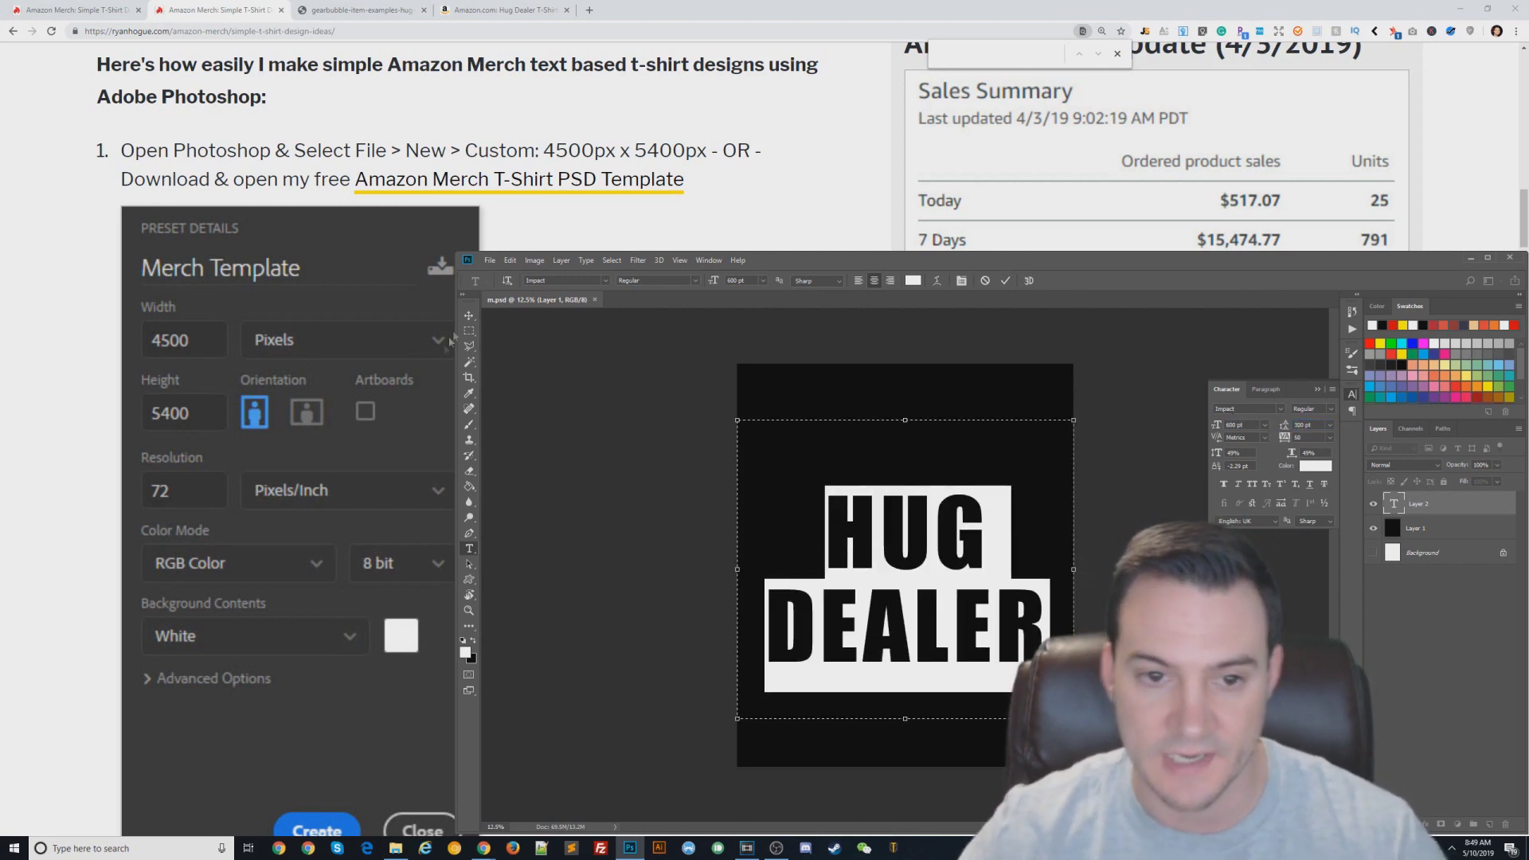
Commit the text and move it up so it sits near the top of the canvas.
key("ctrl+Return")
key("v")
left_click_drag(917, 528, 924, 431)
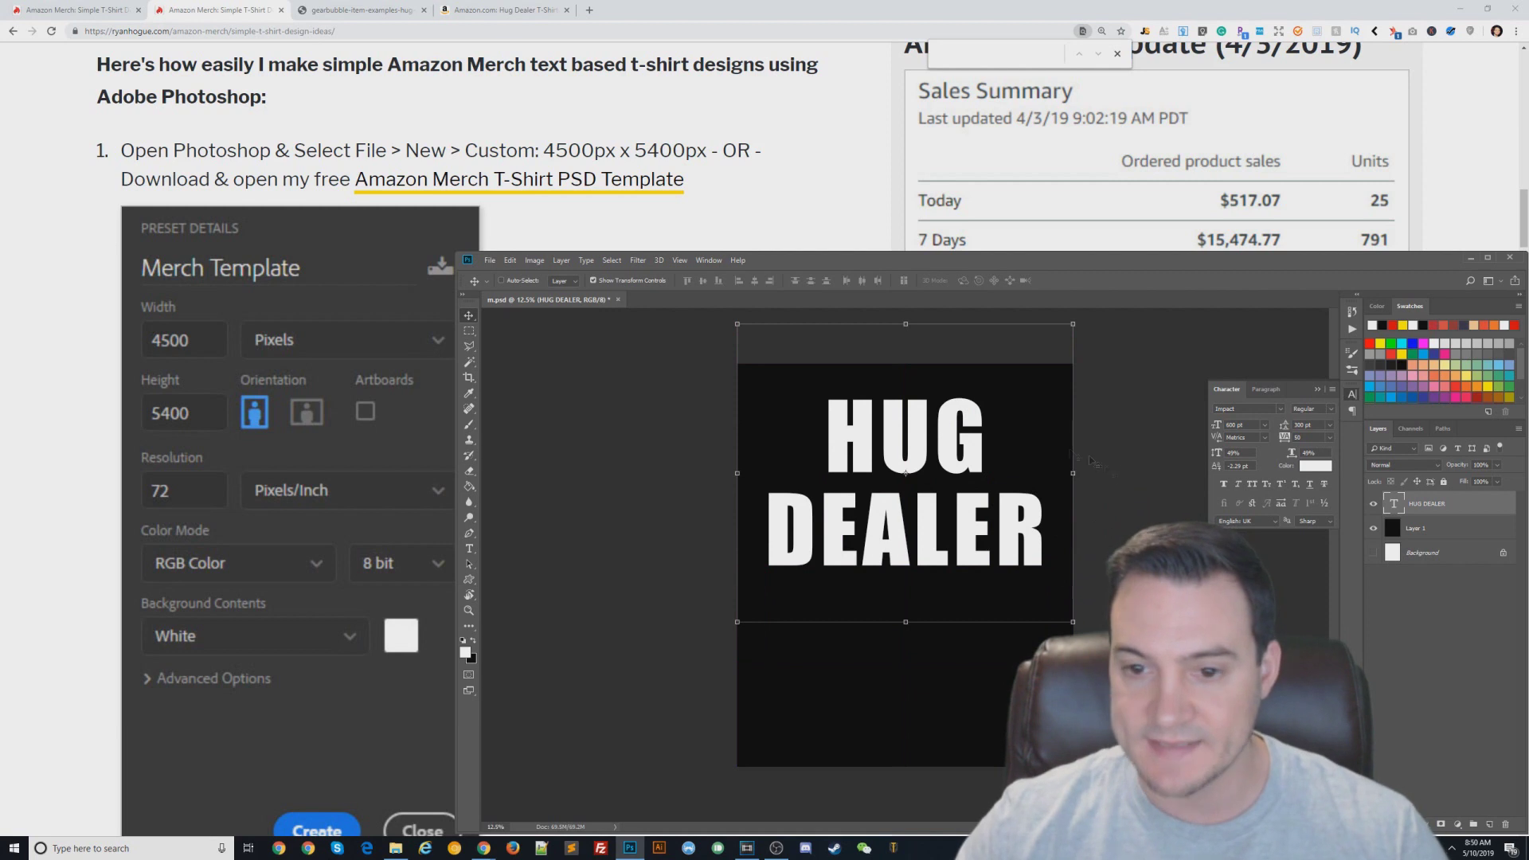
Set the tracking of the HUG DEALER letters to 20, finish the text edit and select Layer 1.
key("t")
key("Return")
type("20")
key("Return")
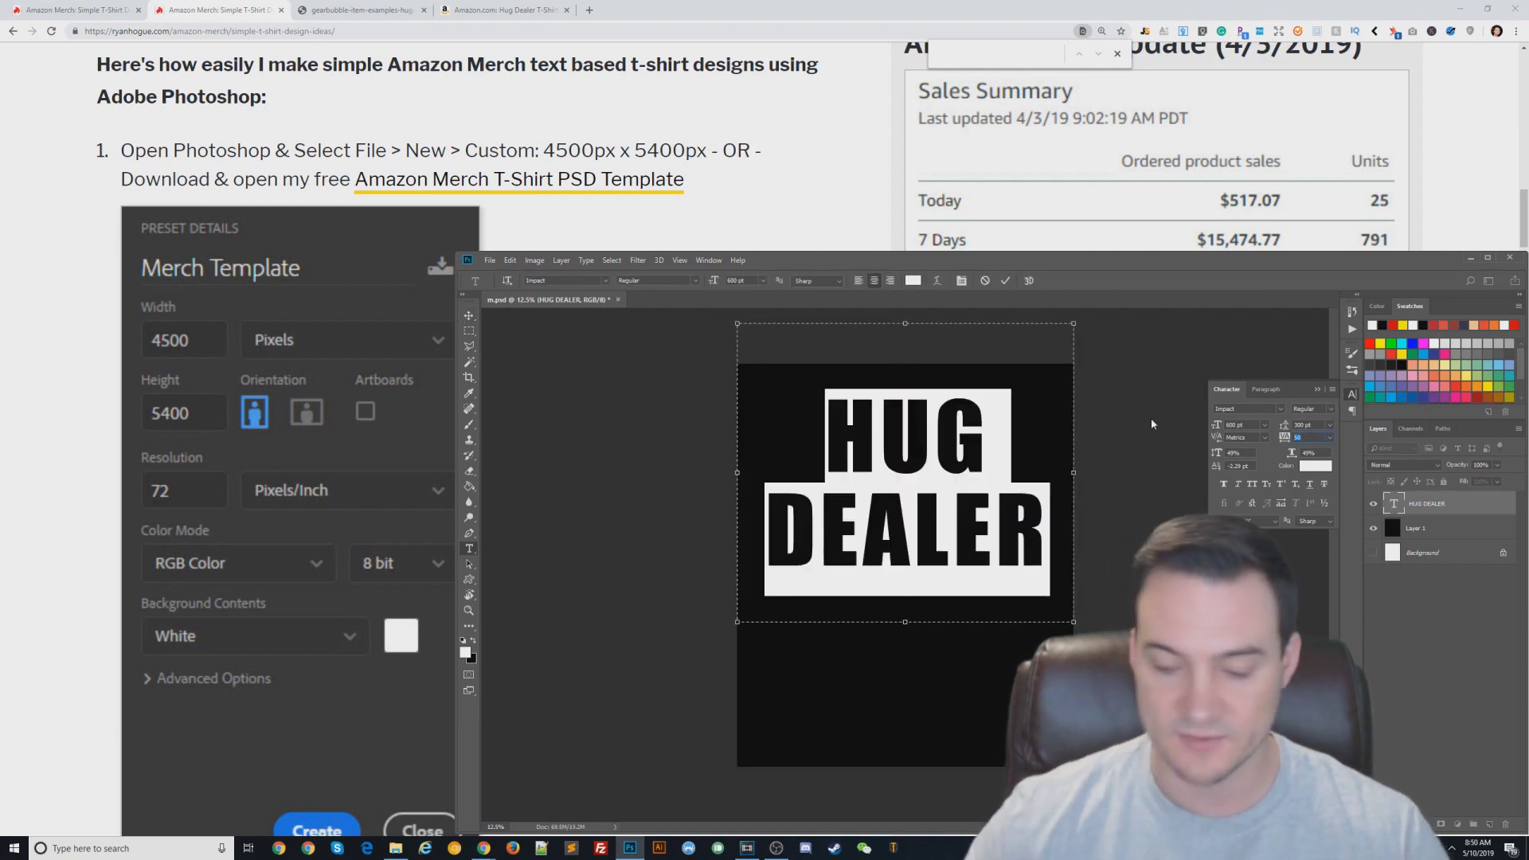
key("Right")
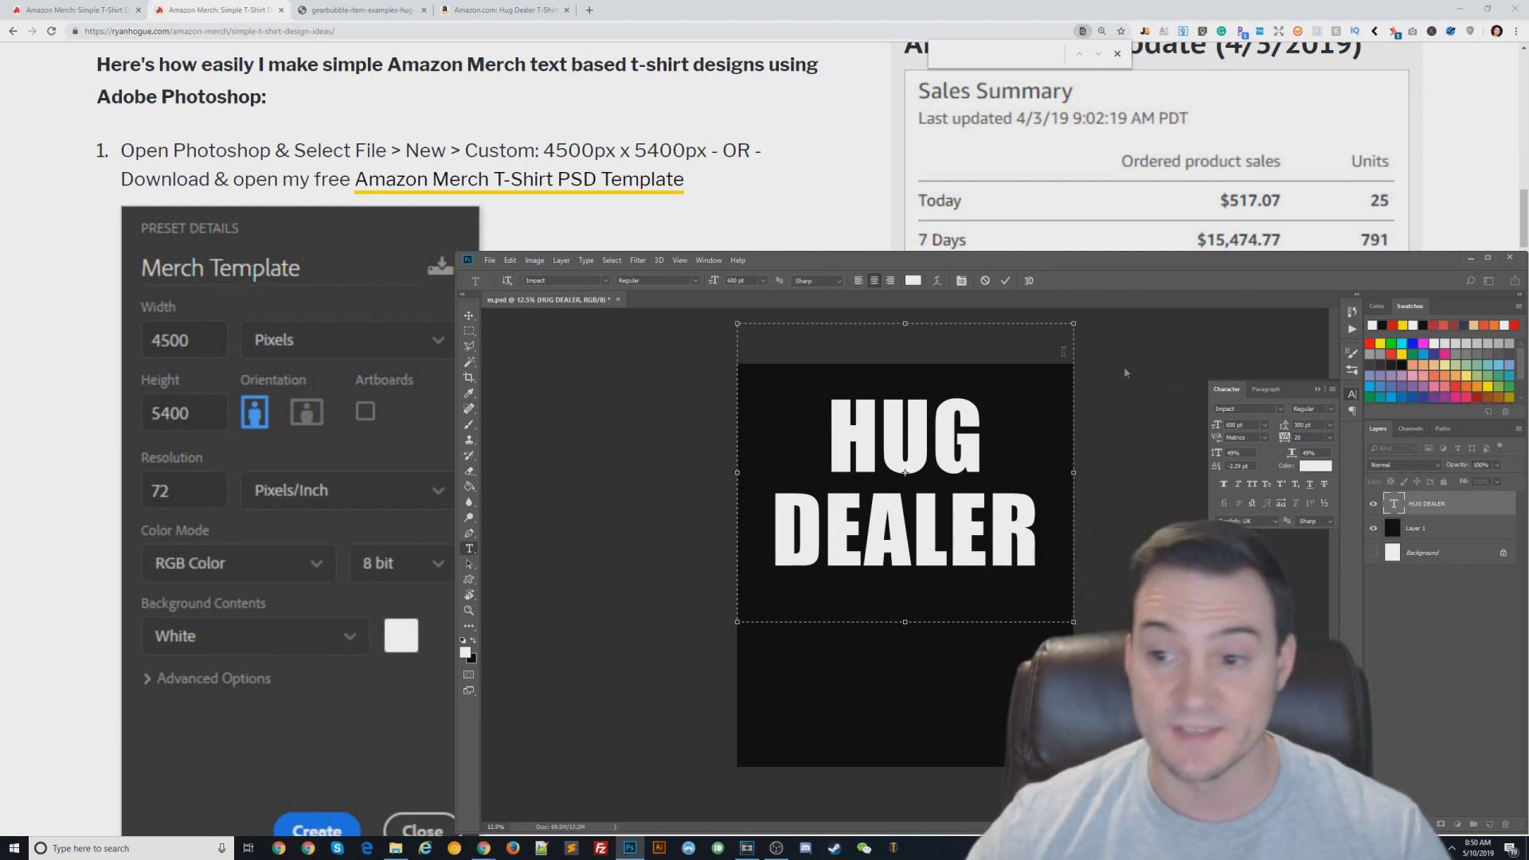
left_click(997, 523)
key("ctrl+a")
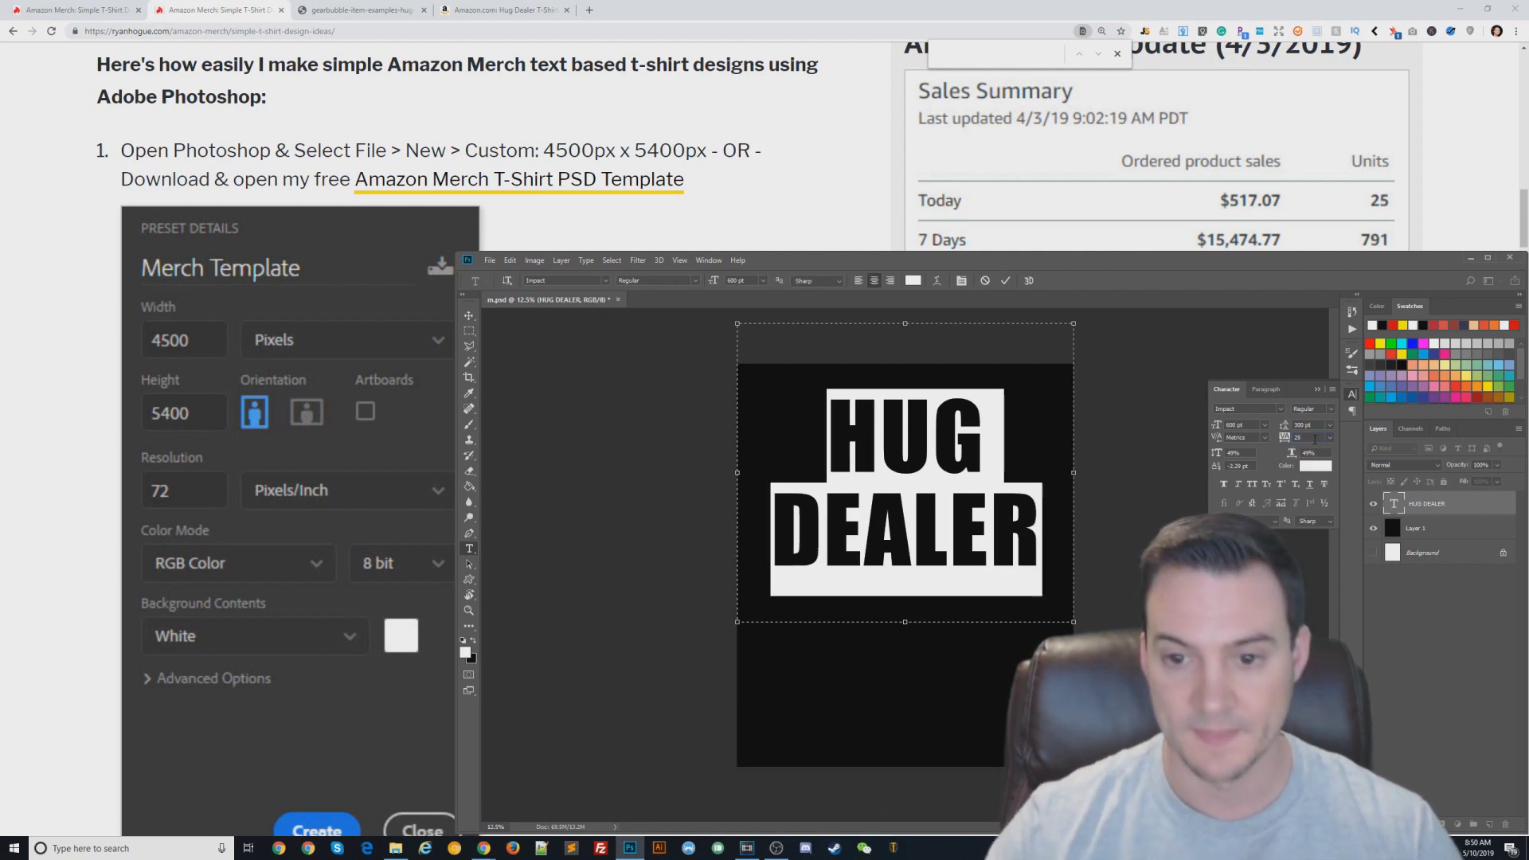
left_click(880, 502)
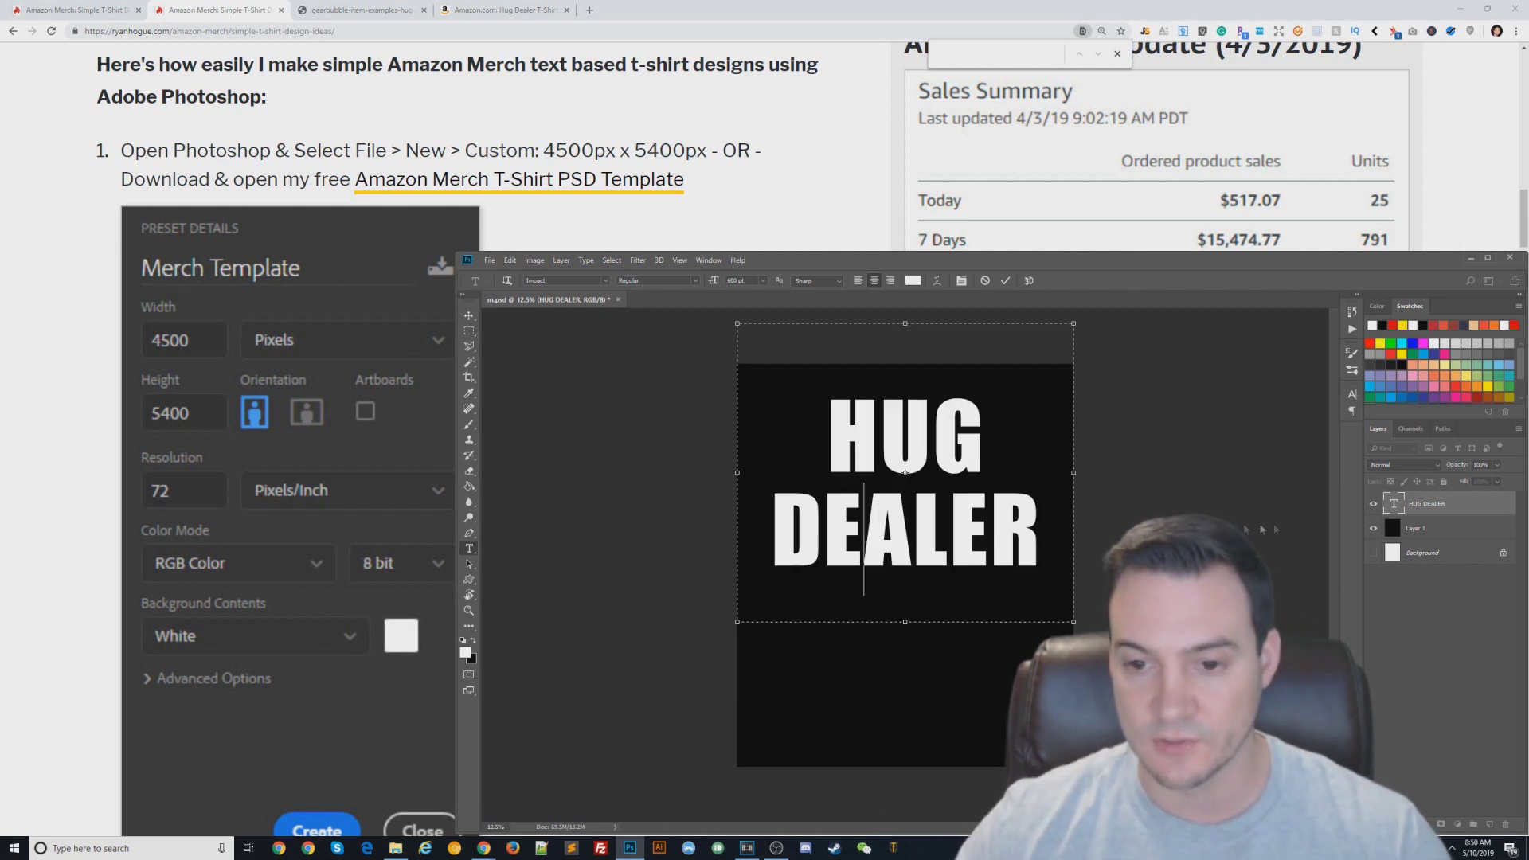
left_click(1439, 529)
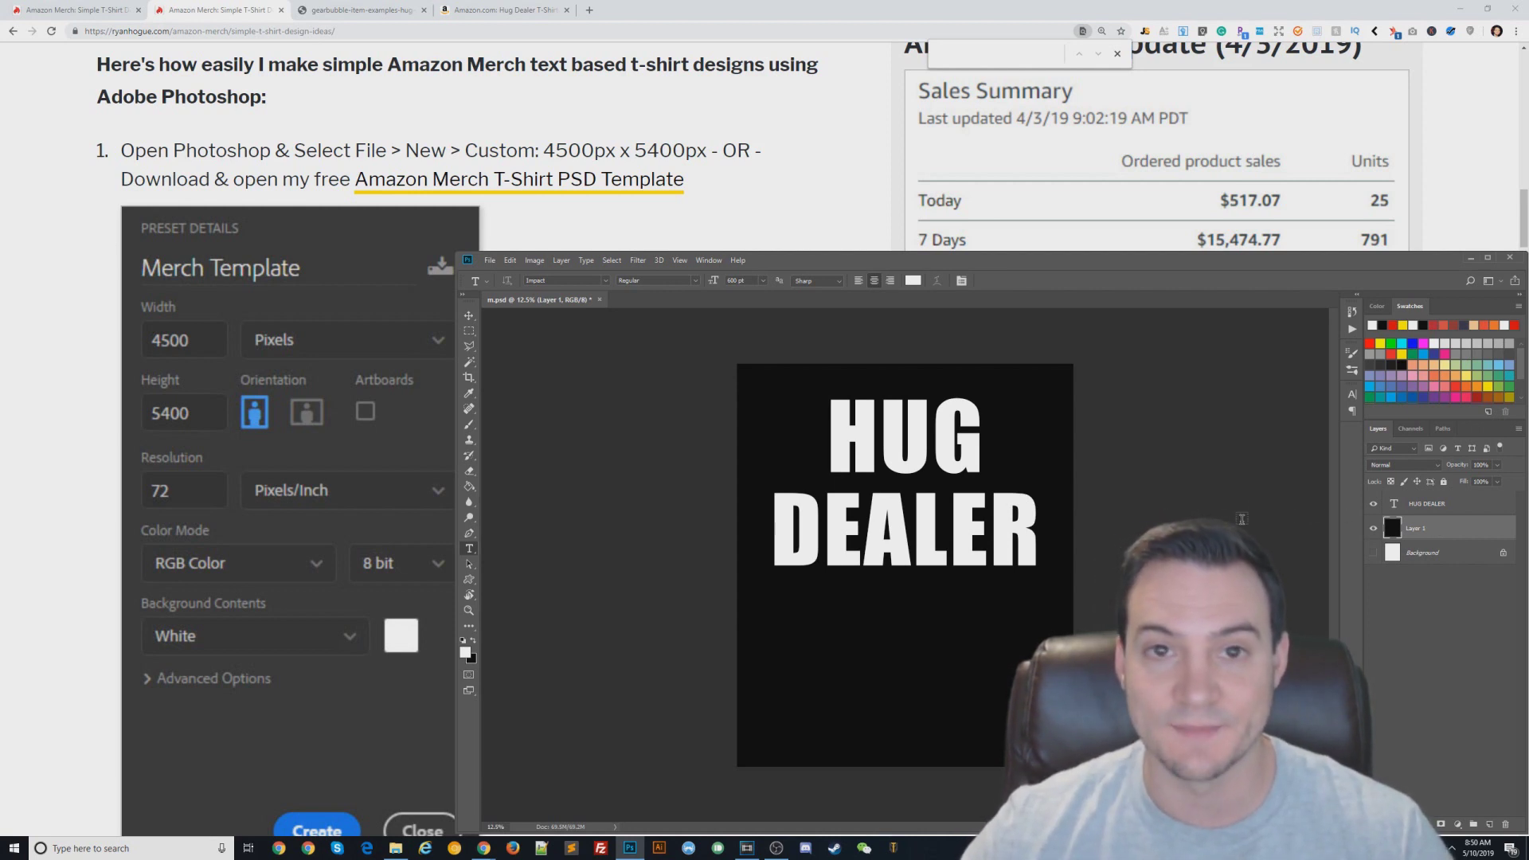
Compare the design with the Hug Dealer product images and the Amazon T-shirt listing in the browser.
left_click(395, 11)
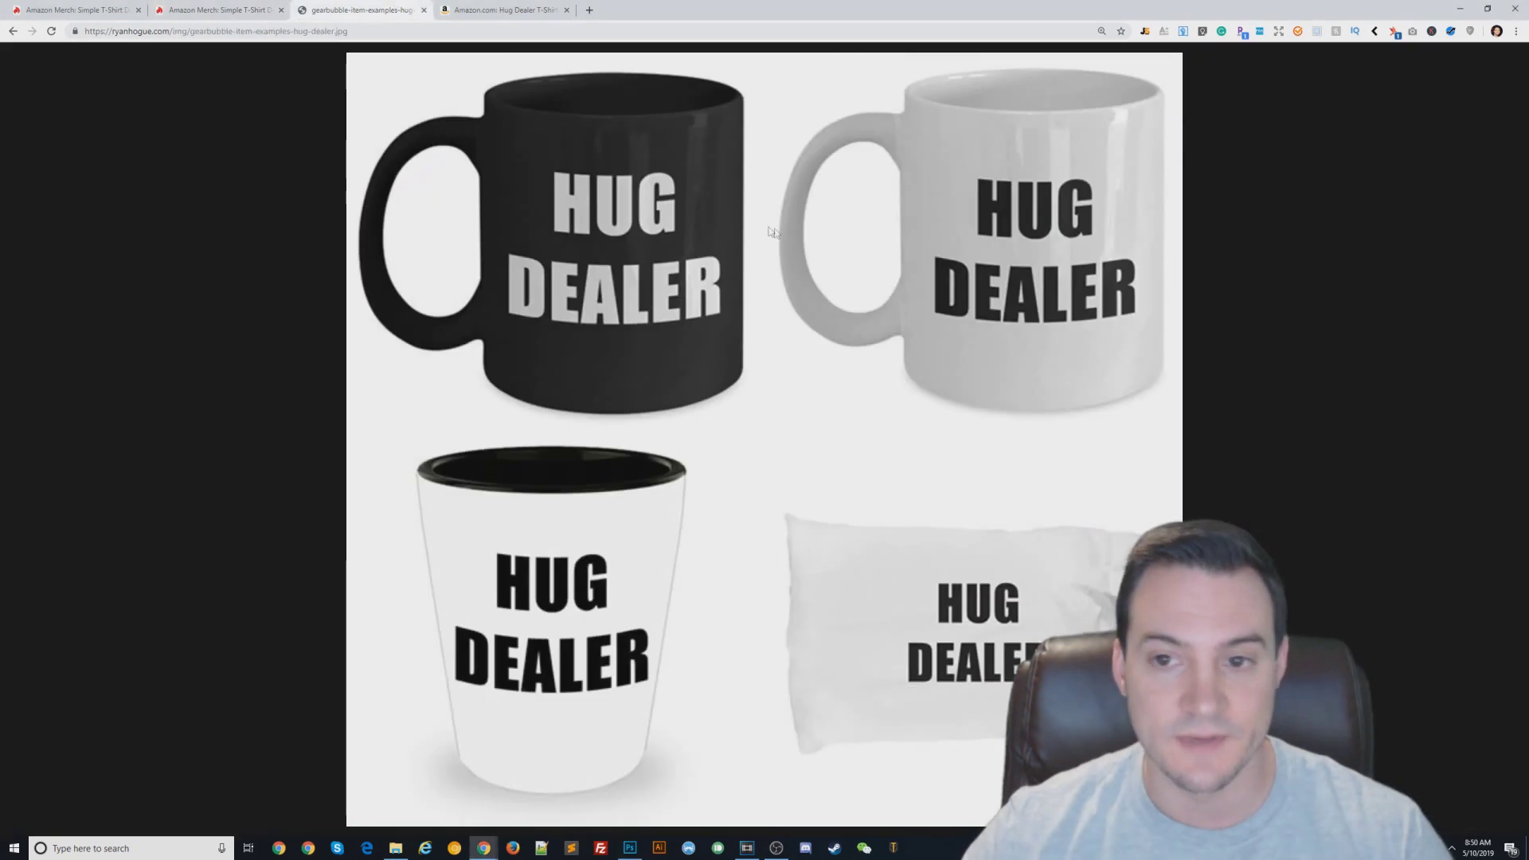
left_click(515, 8)
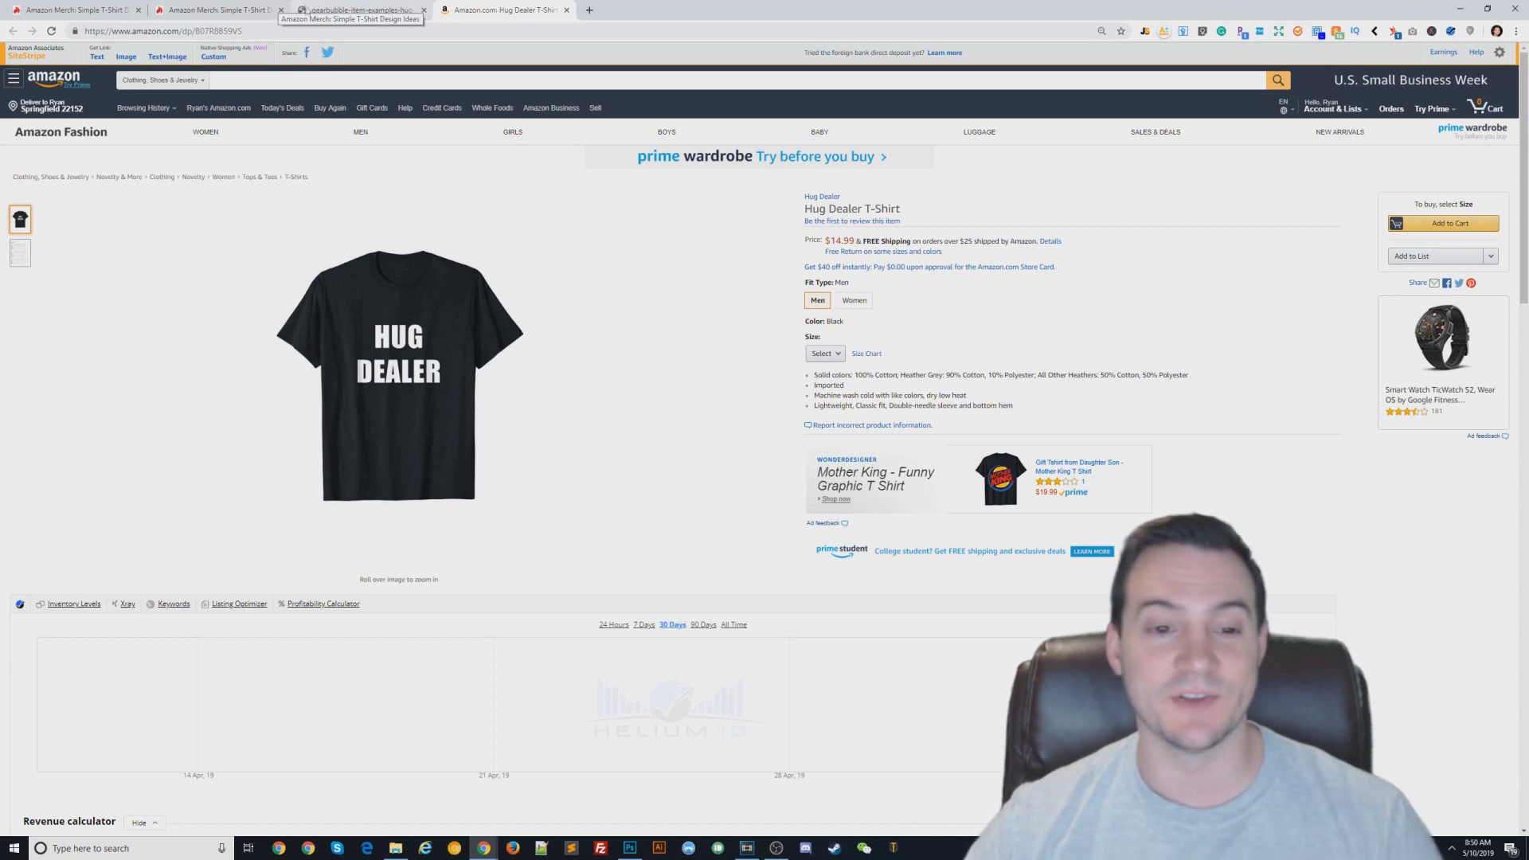
left_click(368, 16)
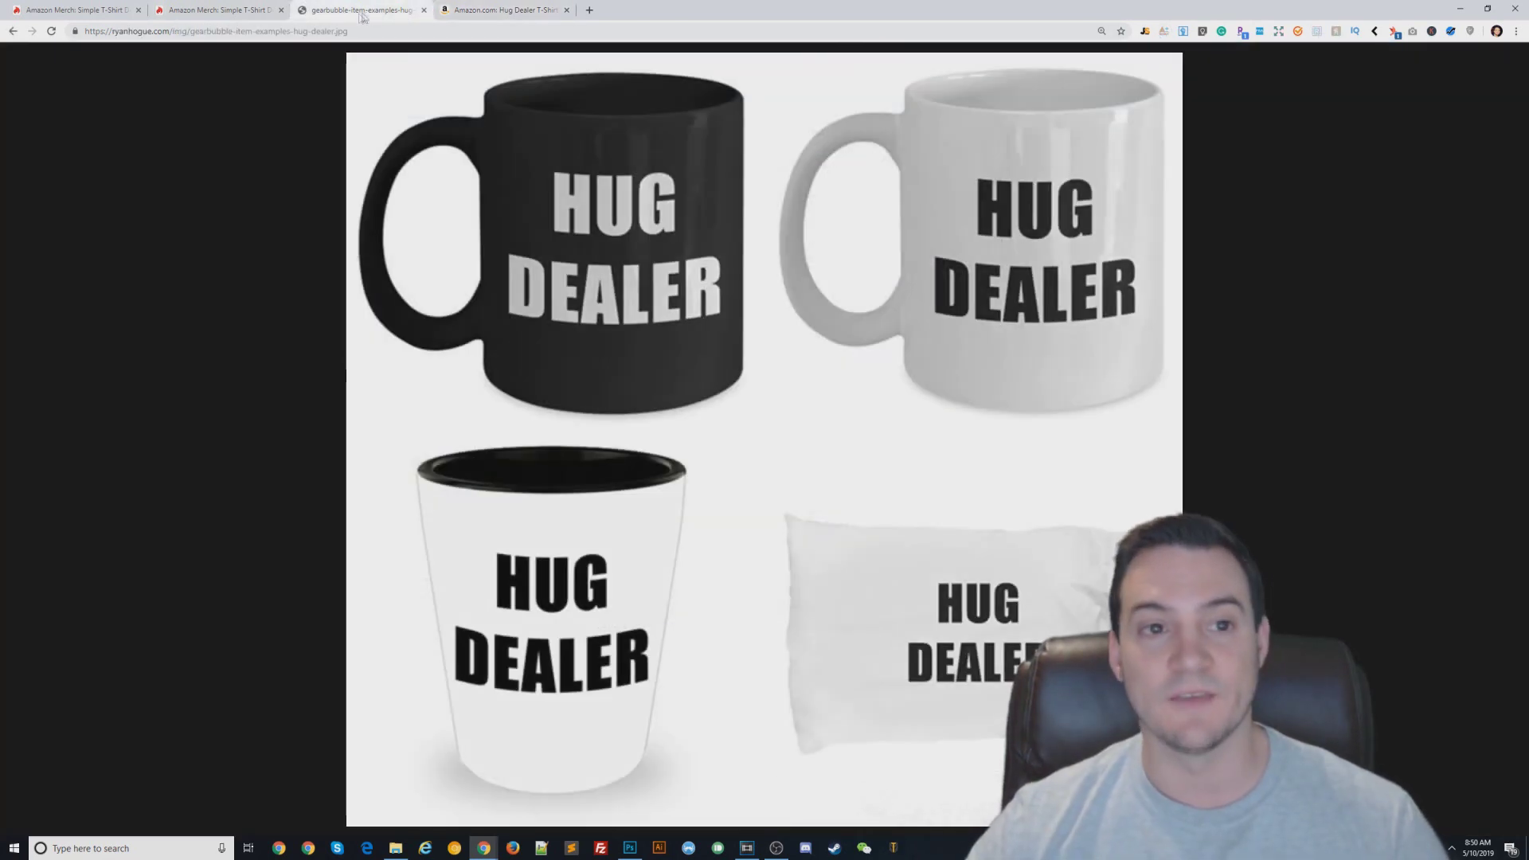
Return to Photoshop, hide the black Layer 1 and make the HUG DEALER text layer active.
left_click(630, 848)
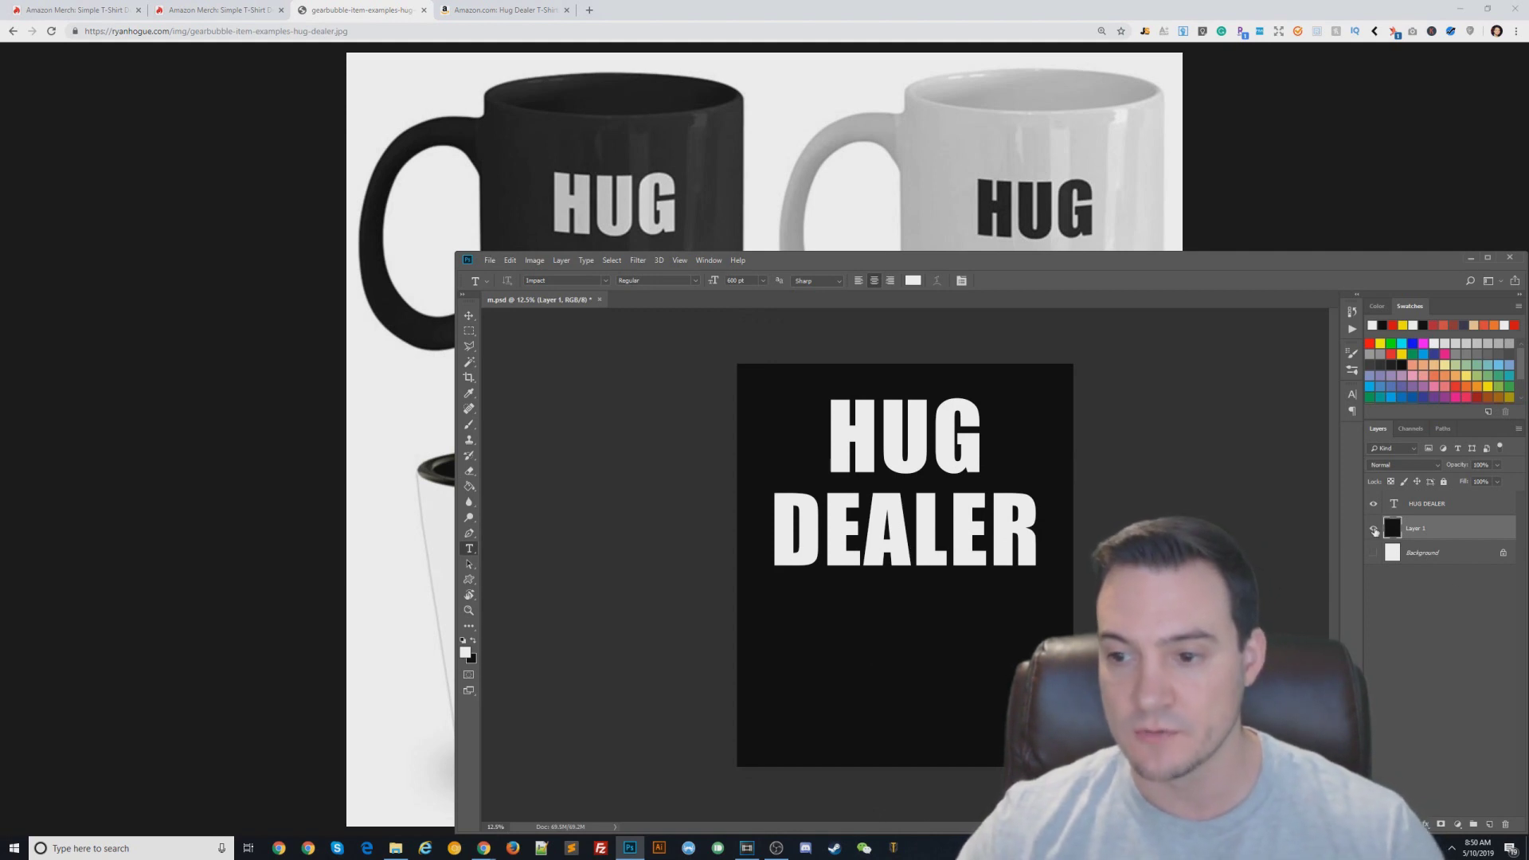
left_click(1374, 529)
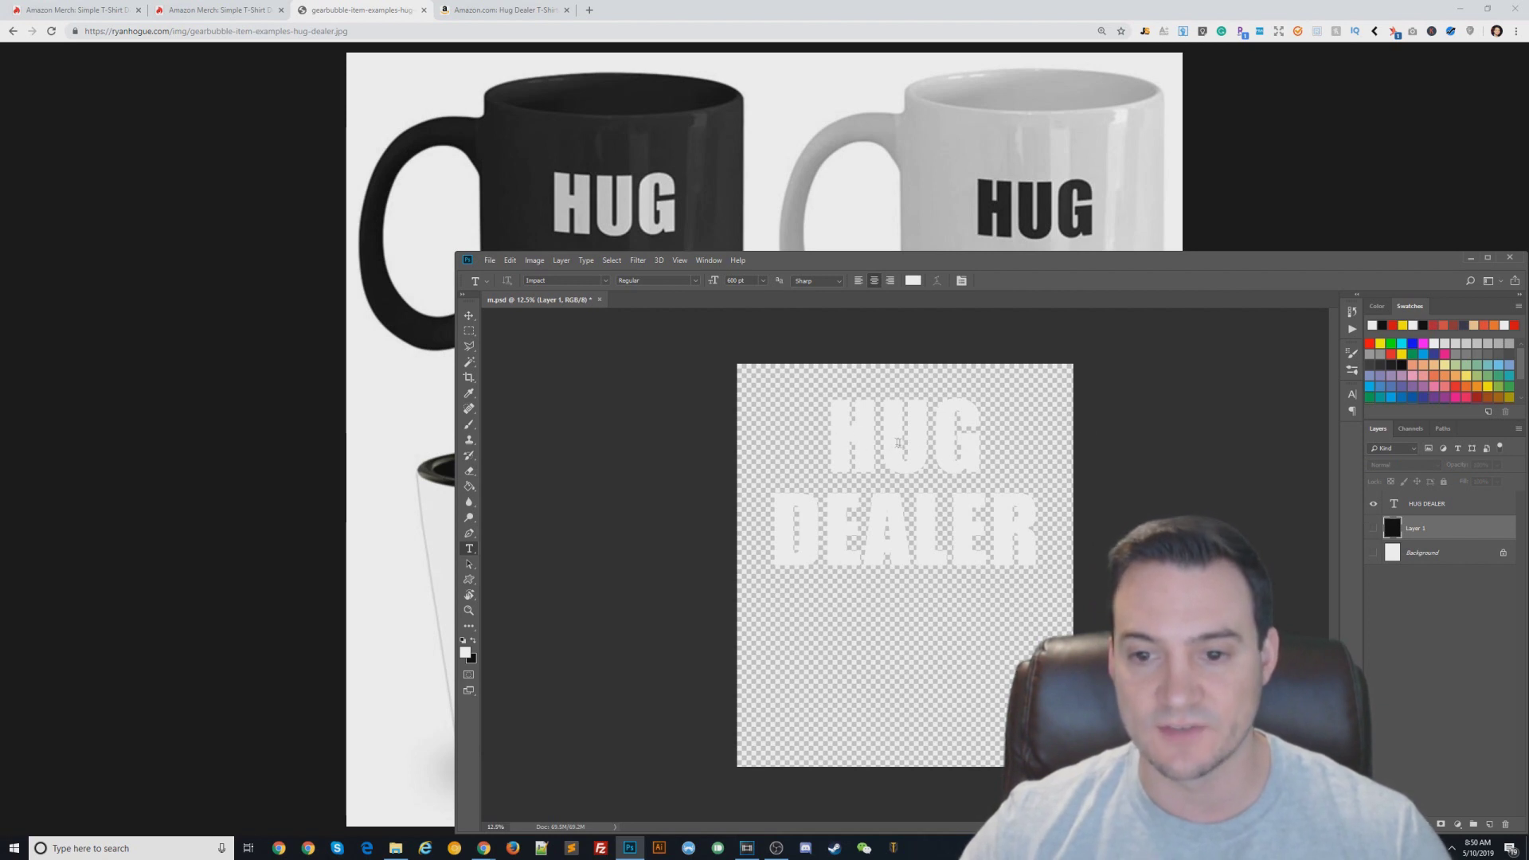
left_click(931, 451)
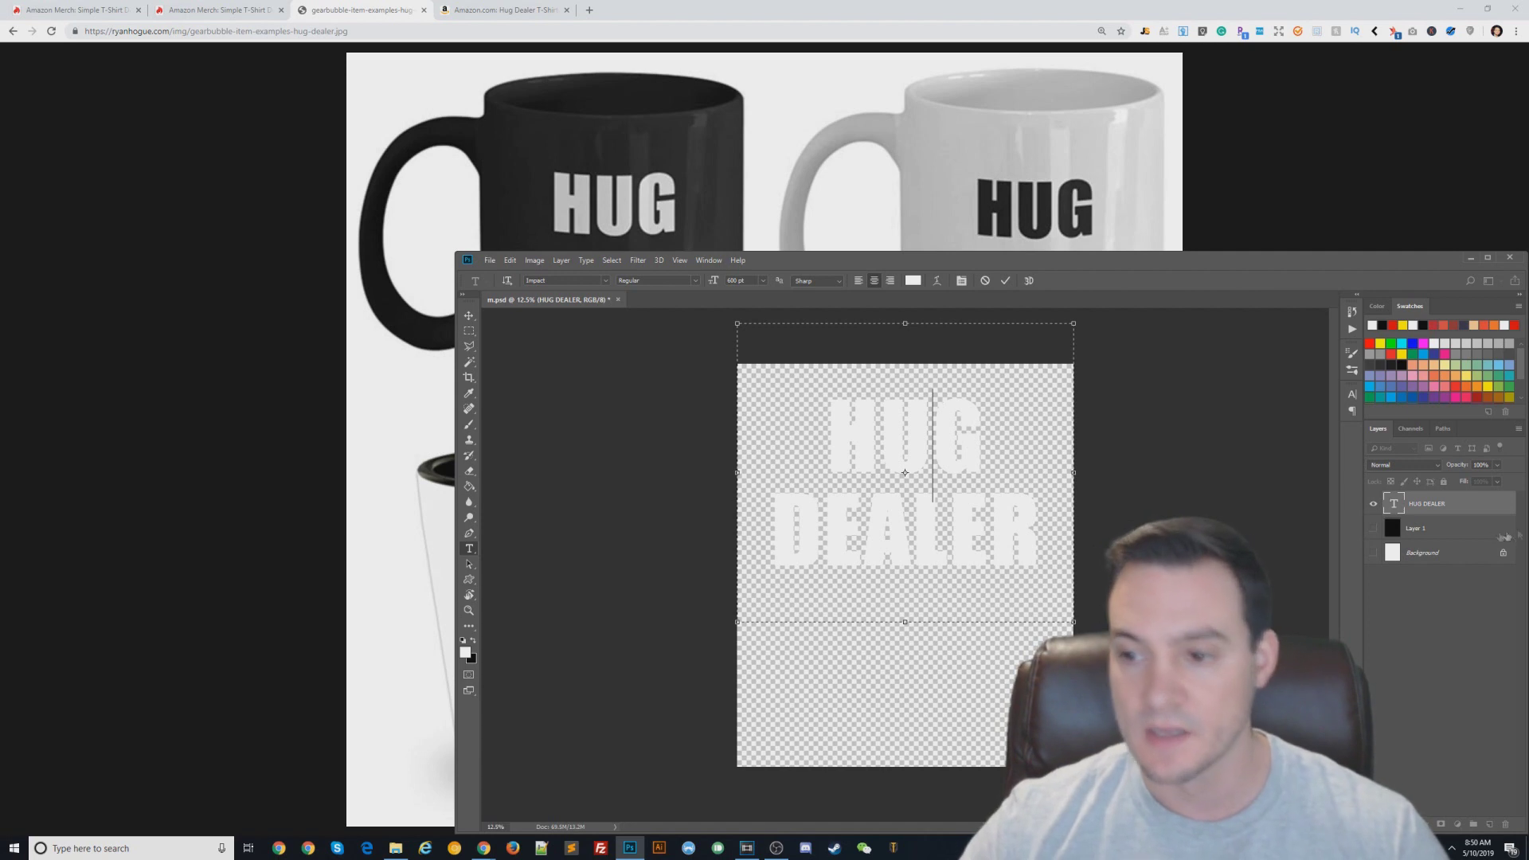
key("Escape")
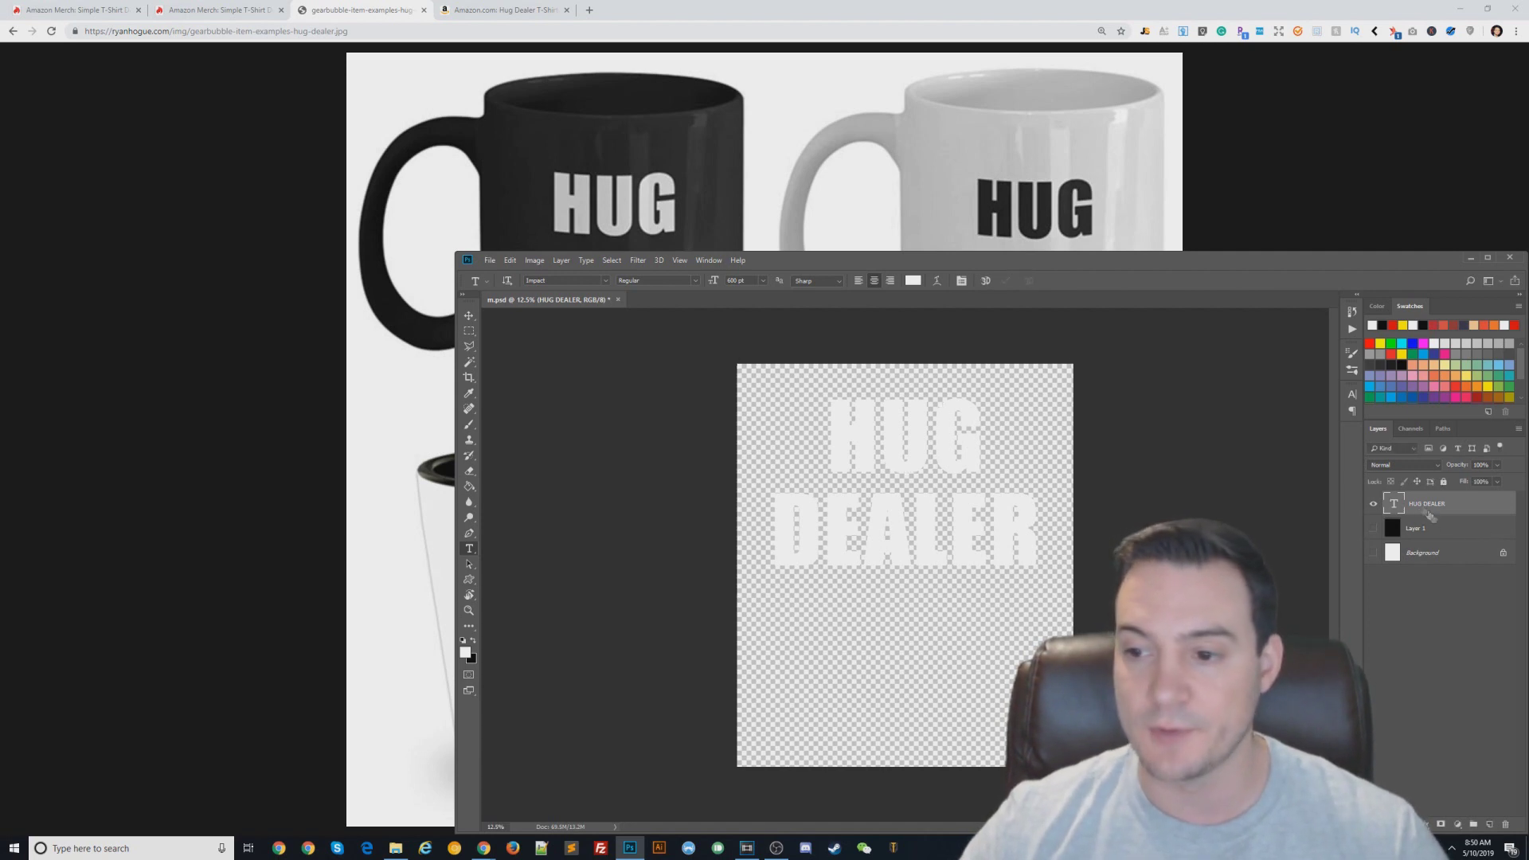
Add a blank layer above the HUG DEALER text layer and merge the two layers.
left_click(1492, 824)
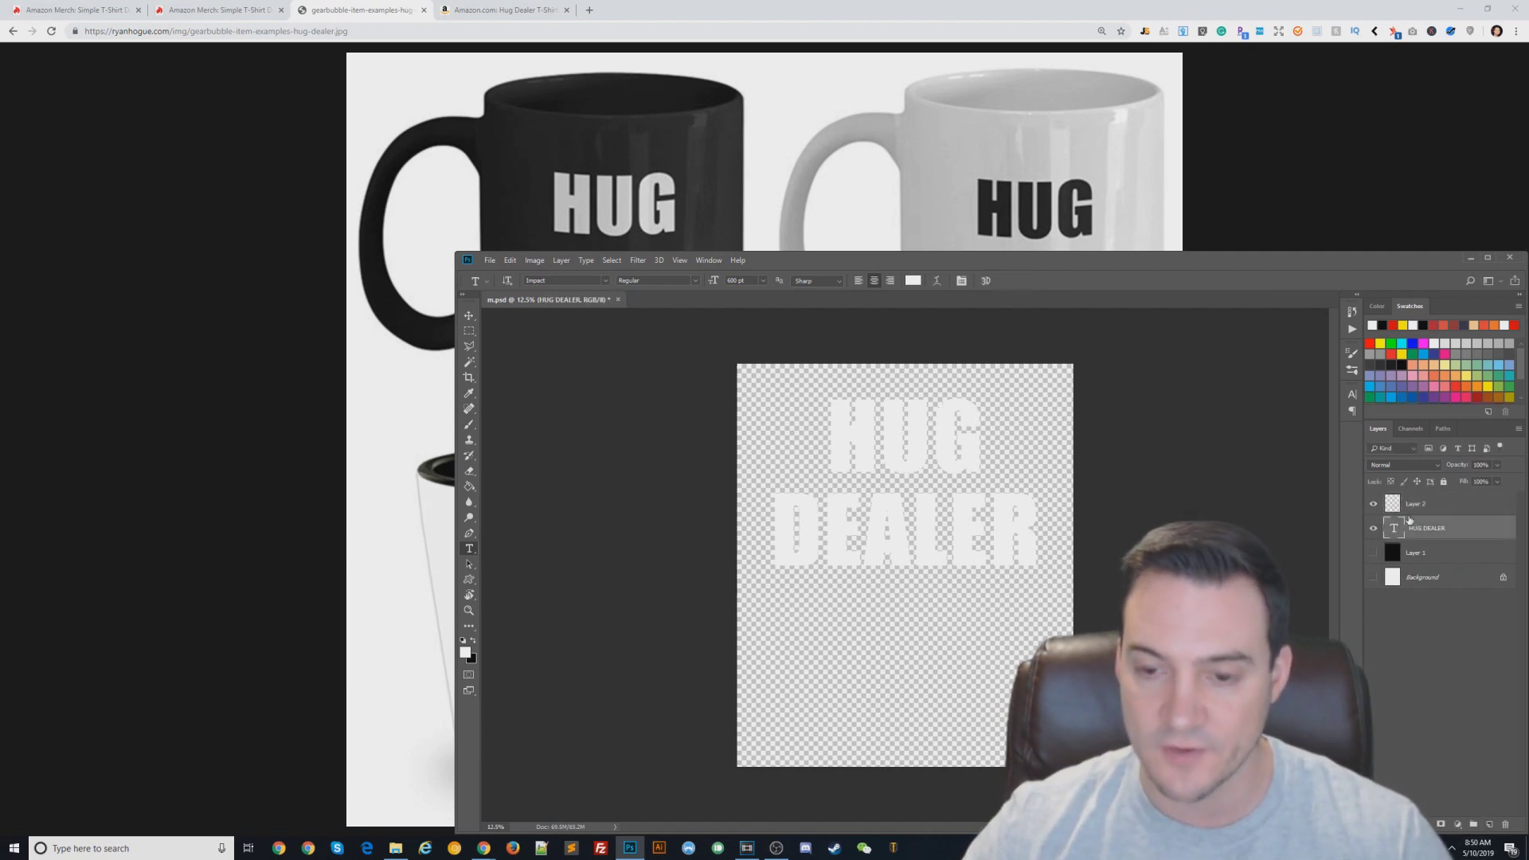
left_click(1417, 507, "ctrl")
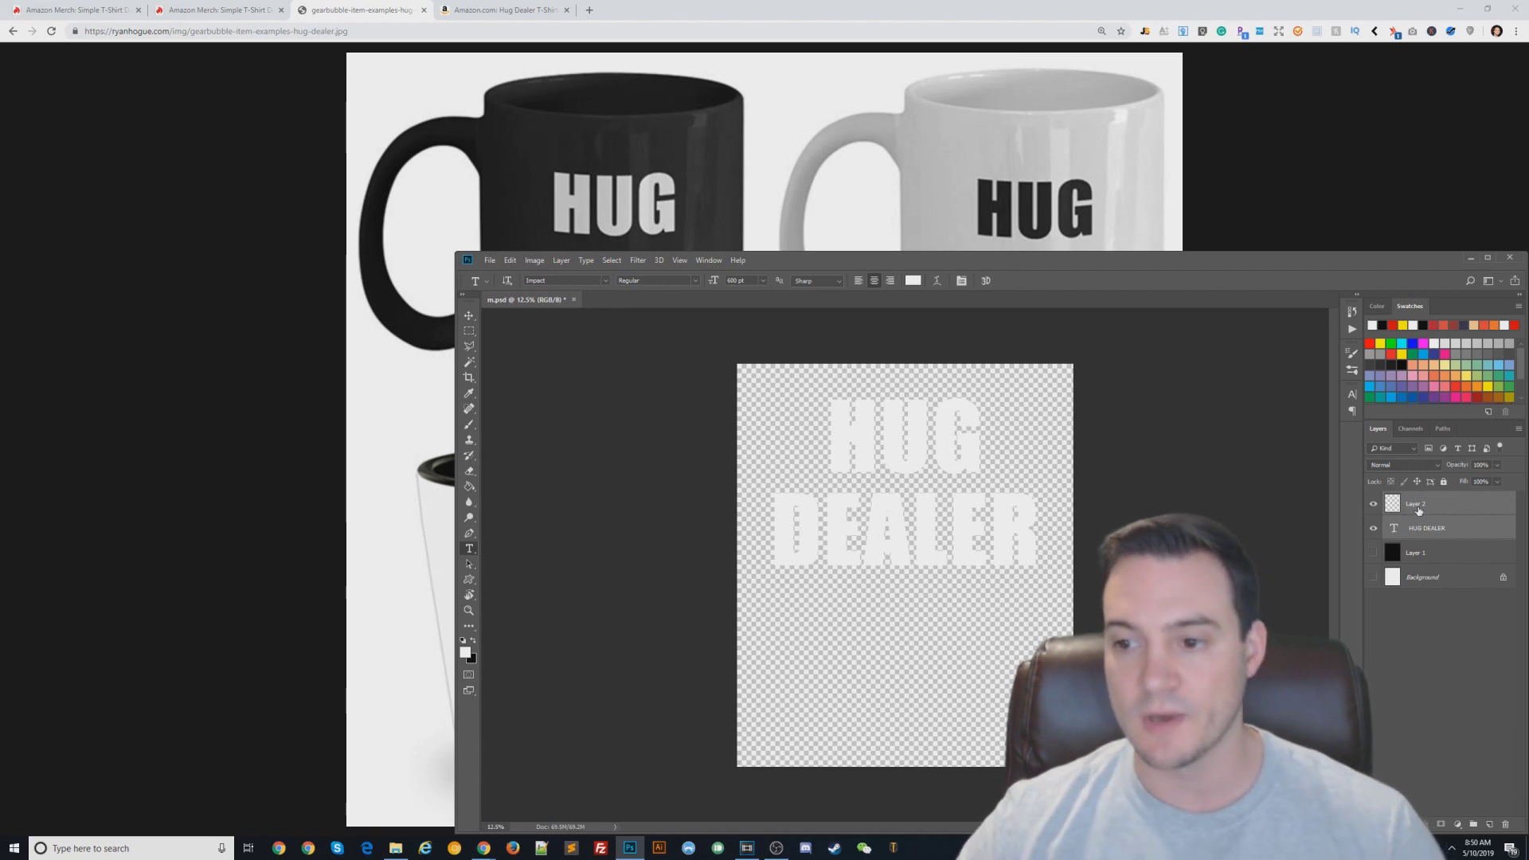
right_click(1418, 507)
left_click(1417, 366)
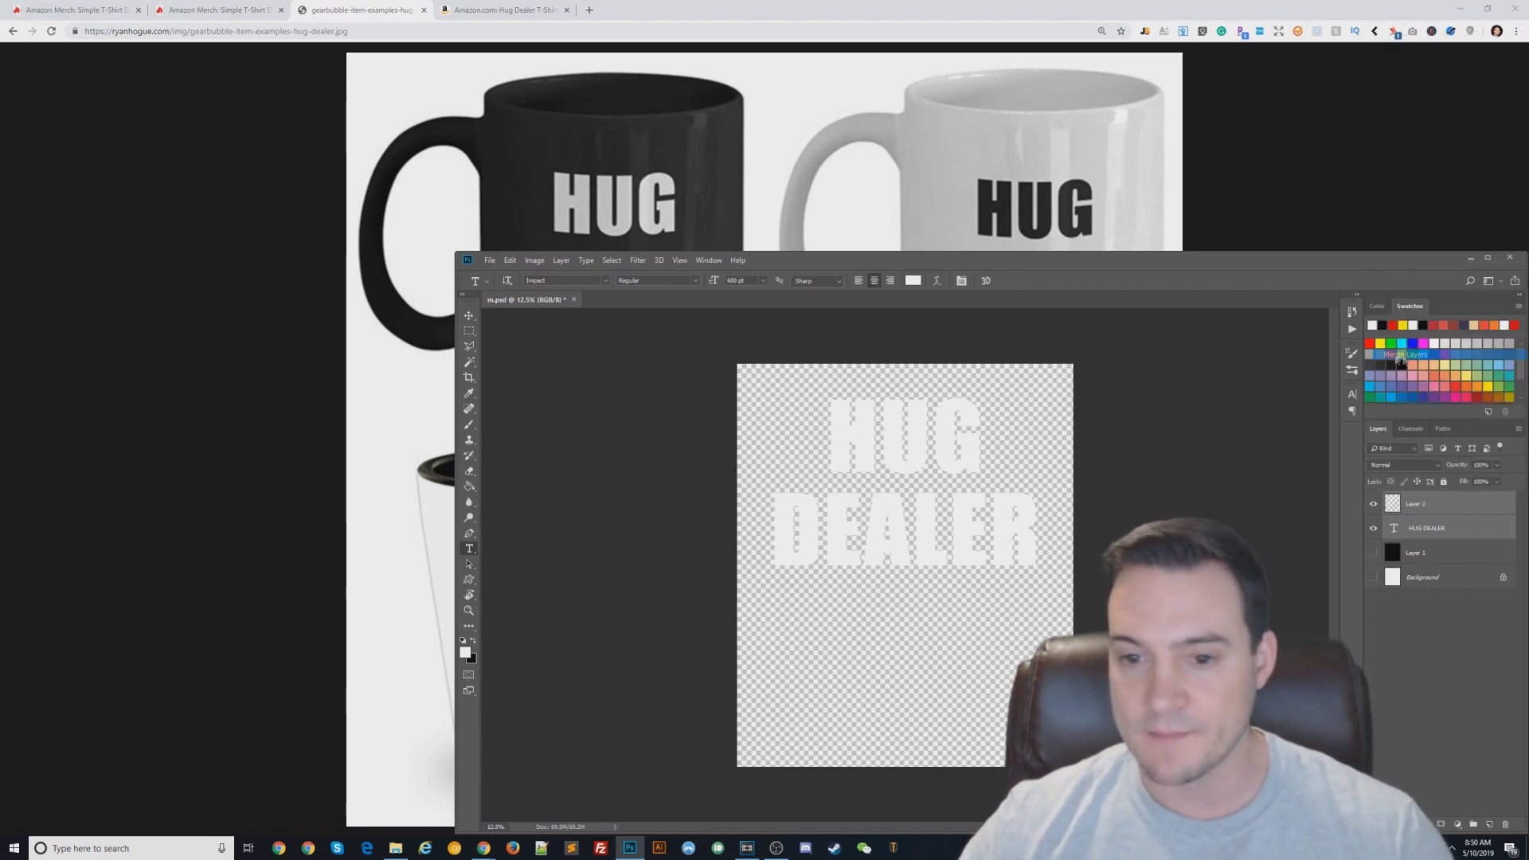
Create a new document with the default settings and paste the copied HUG DEALER artwork into it.
left_click(489, 261)
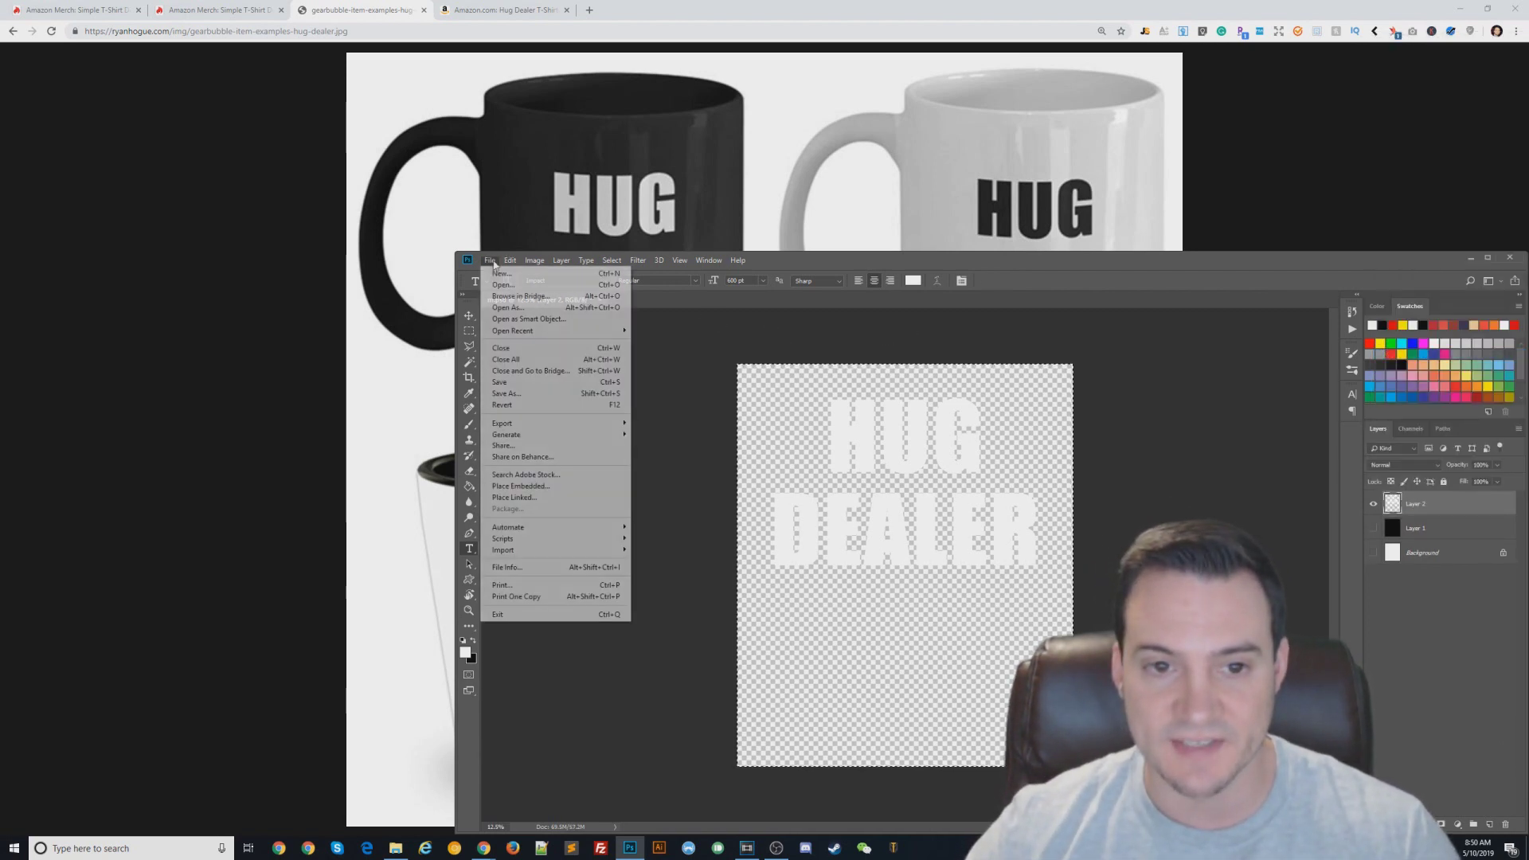
left_click(498, 273)
left_click(1001, 610)
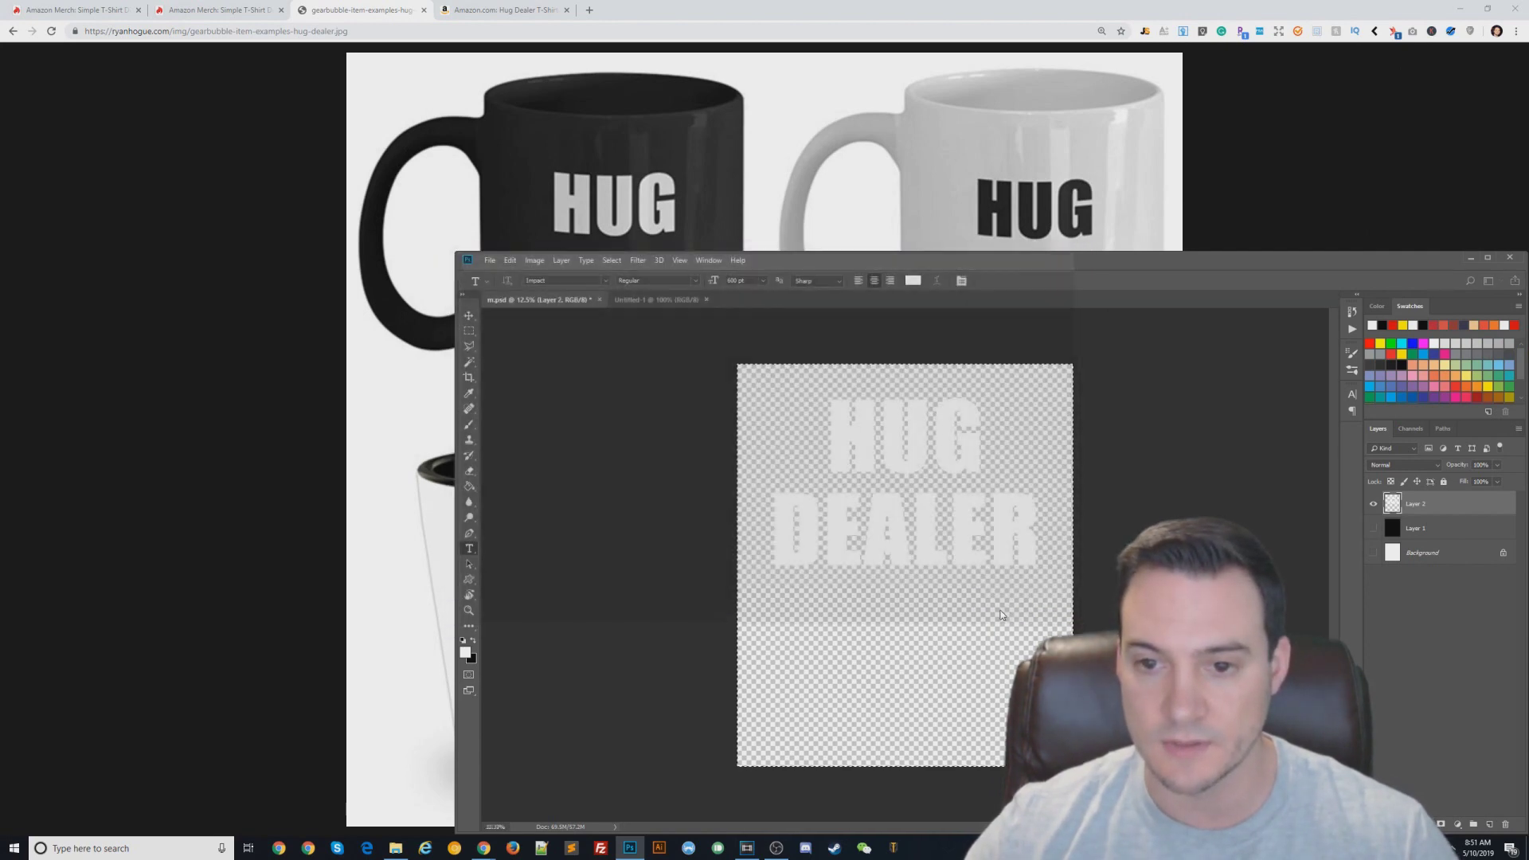
key("ctrl+v")
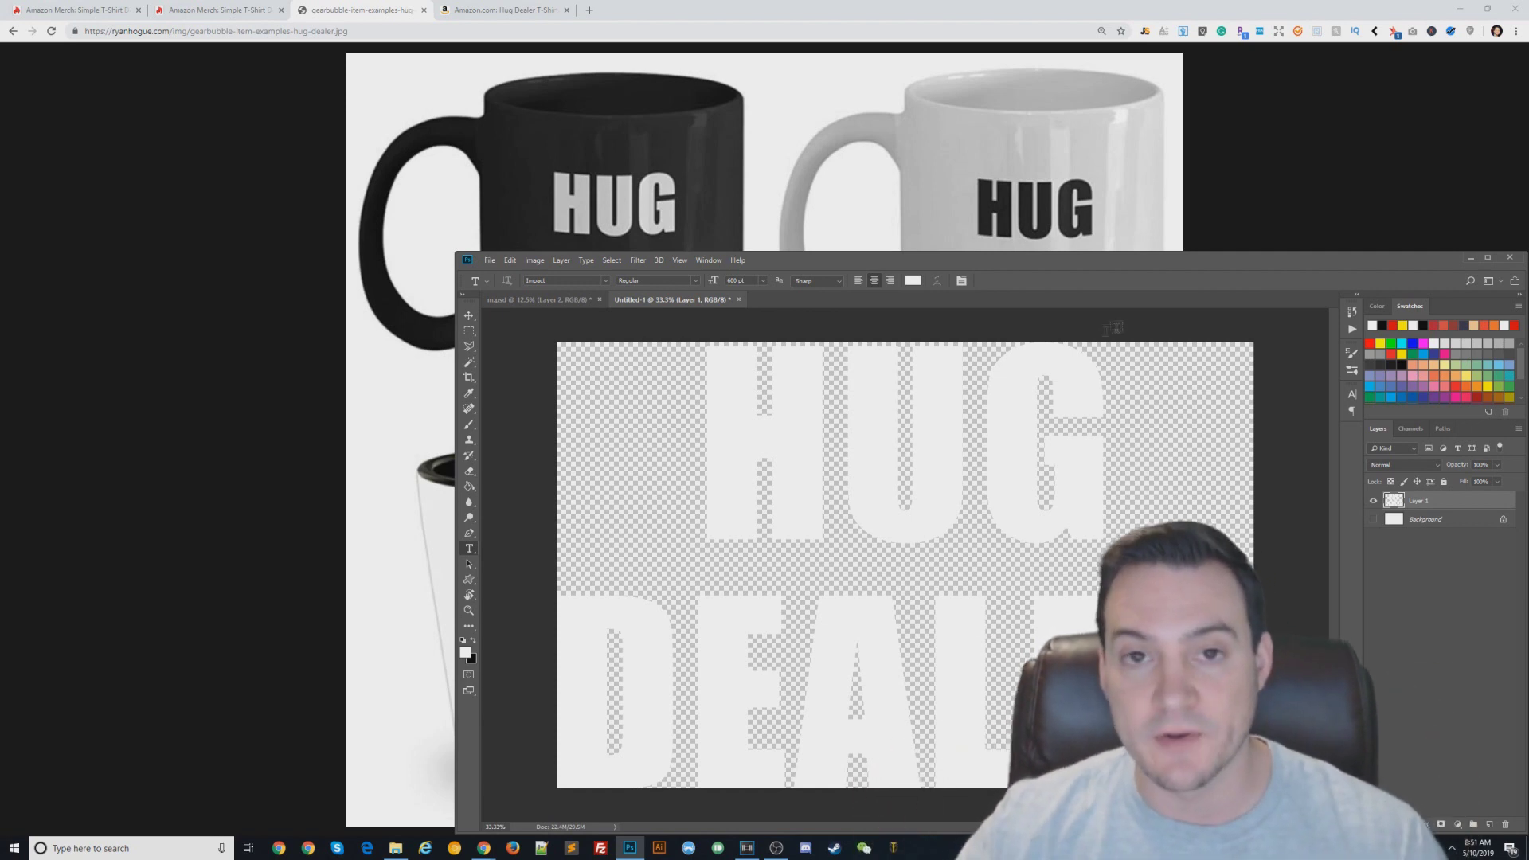
Go back to the m.psd document and hide the black Layer 1 beneath the HUG DEALER lettering.
left_click(538, 299)
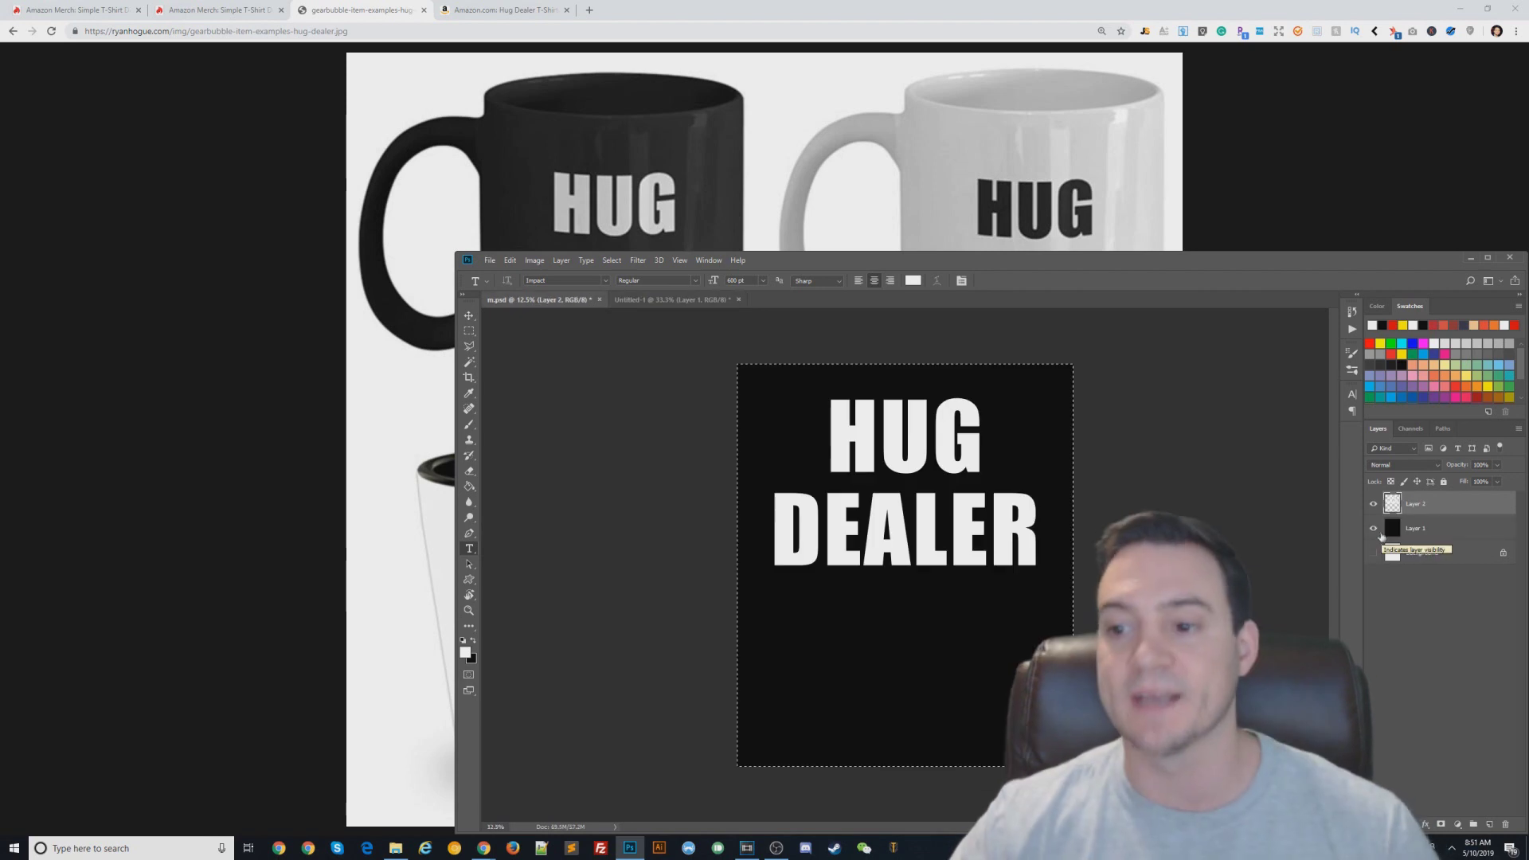
left_click(1373, 530)
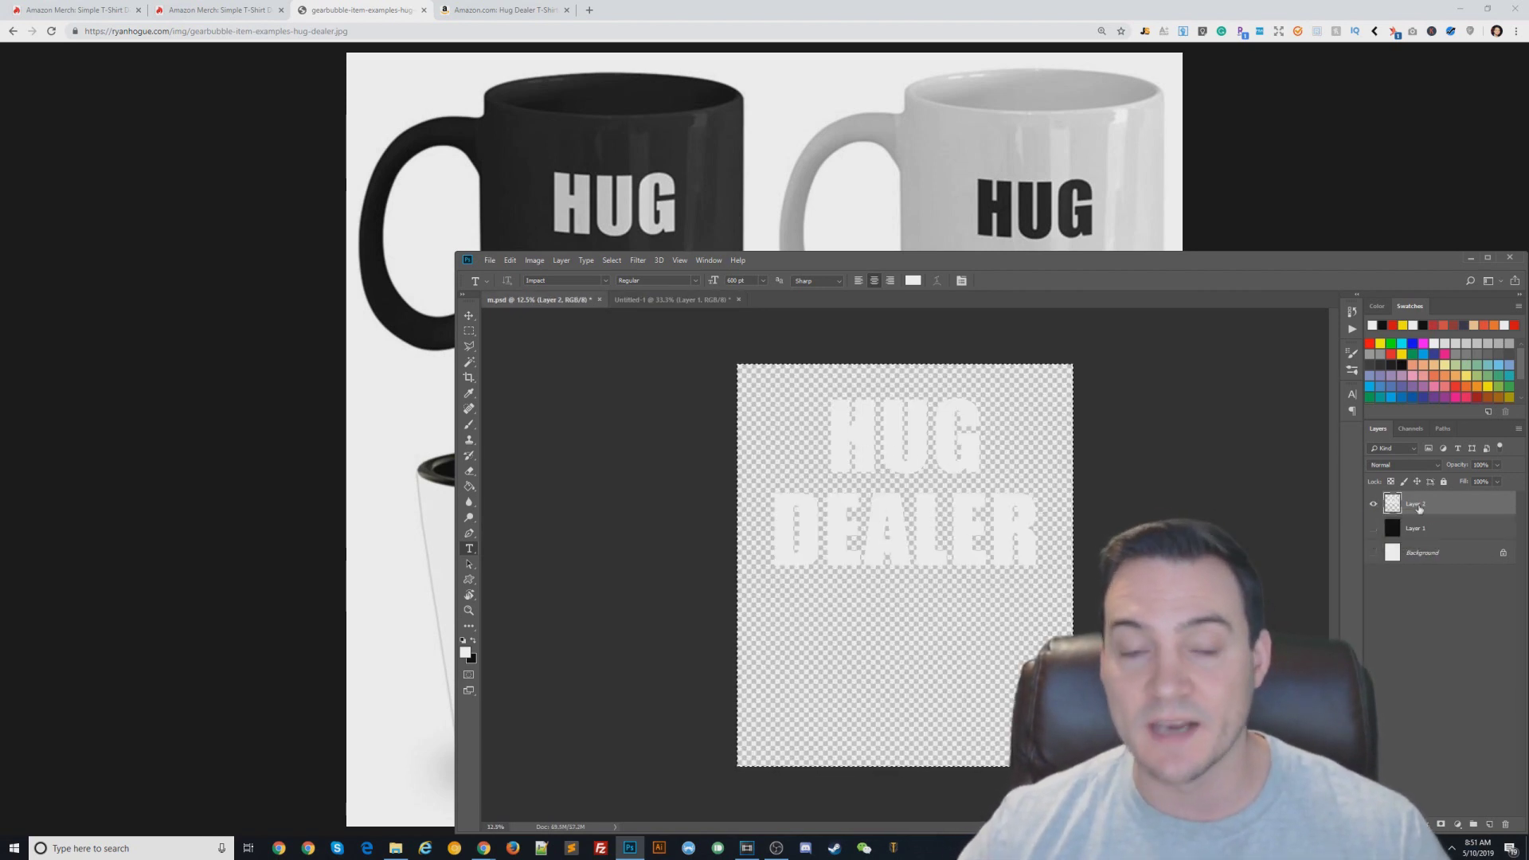
View the Hug Dealer mug images and the Amazon T-shirt listing in the browser, and return to Photoshop.
left_click(942, 5)
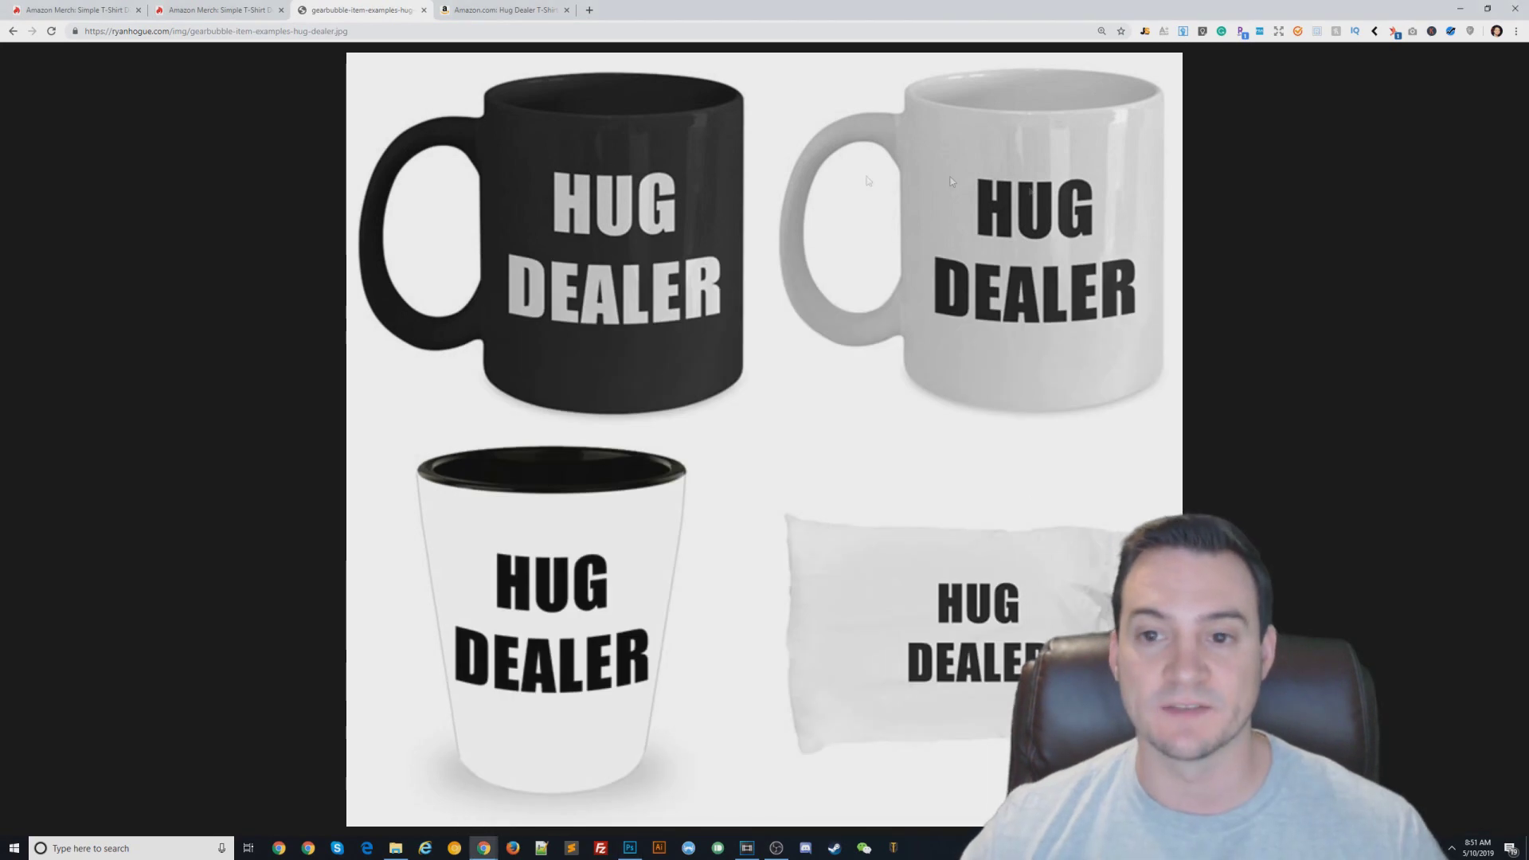
left_click(506, 9)
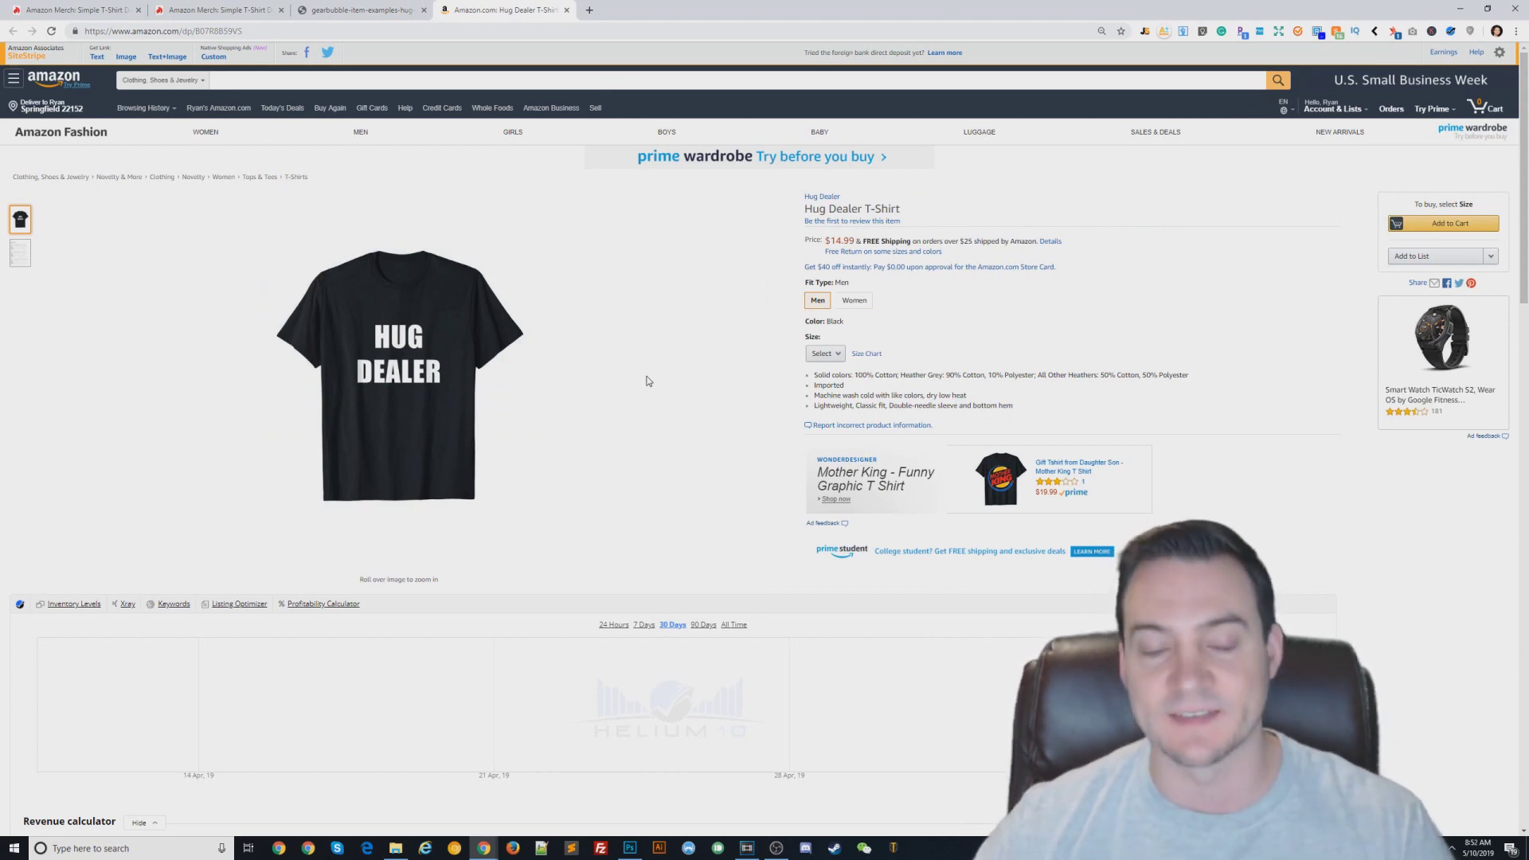
key("alt+Tab")
Apply a black (000000) Color Overlay to the HUG DEALER lettering on Layer 2.
right_click(1418, 516)
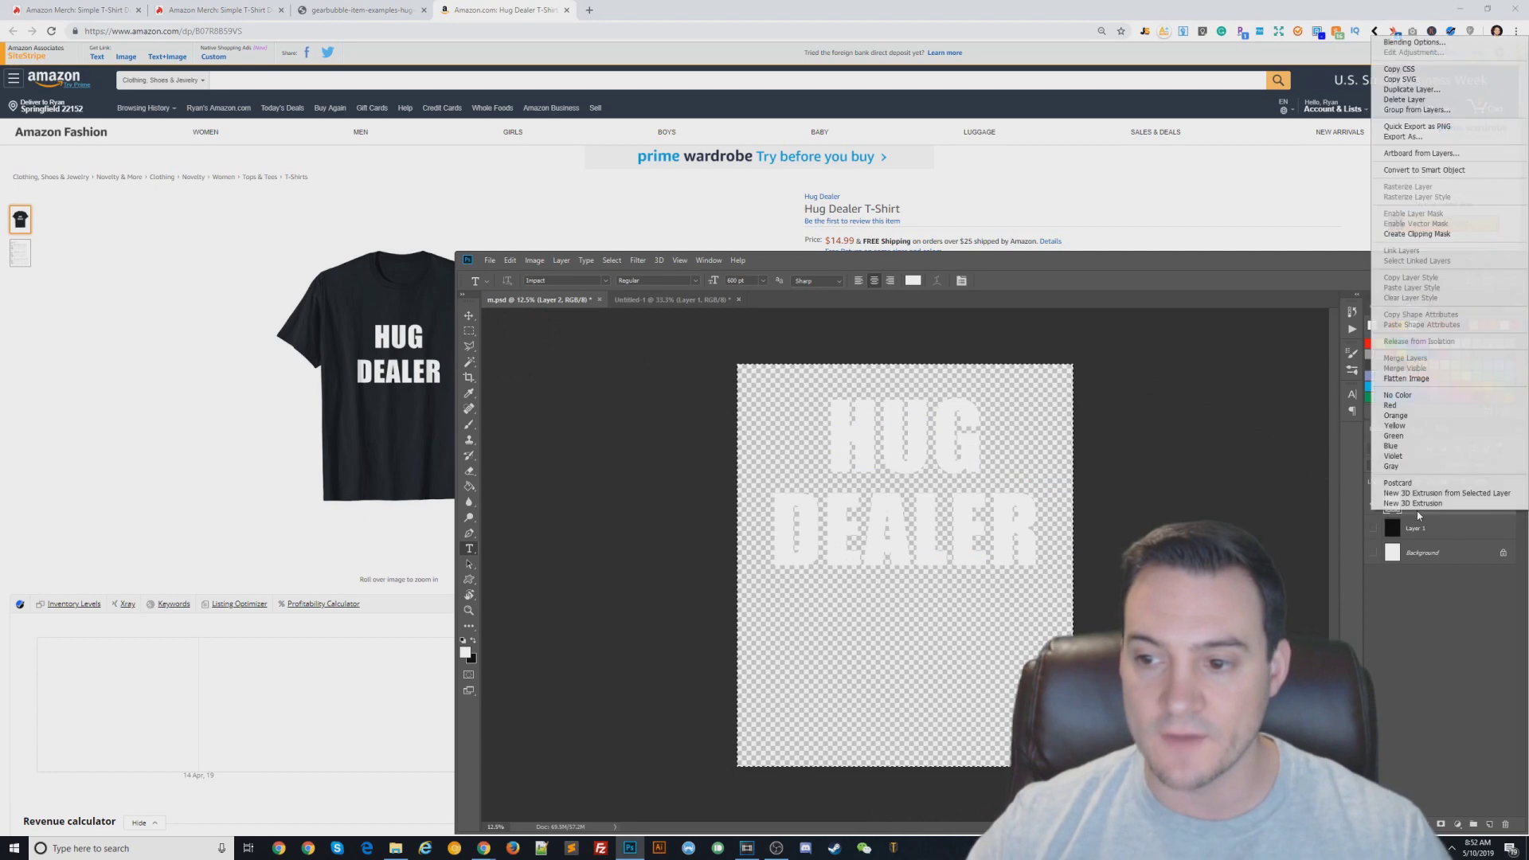
left_click(1168, 315)
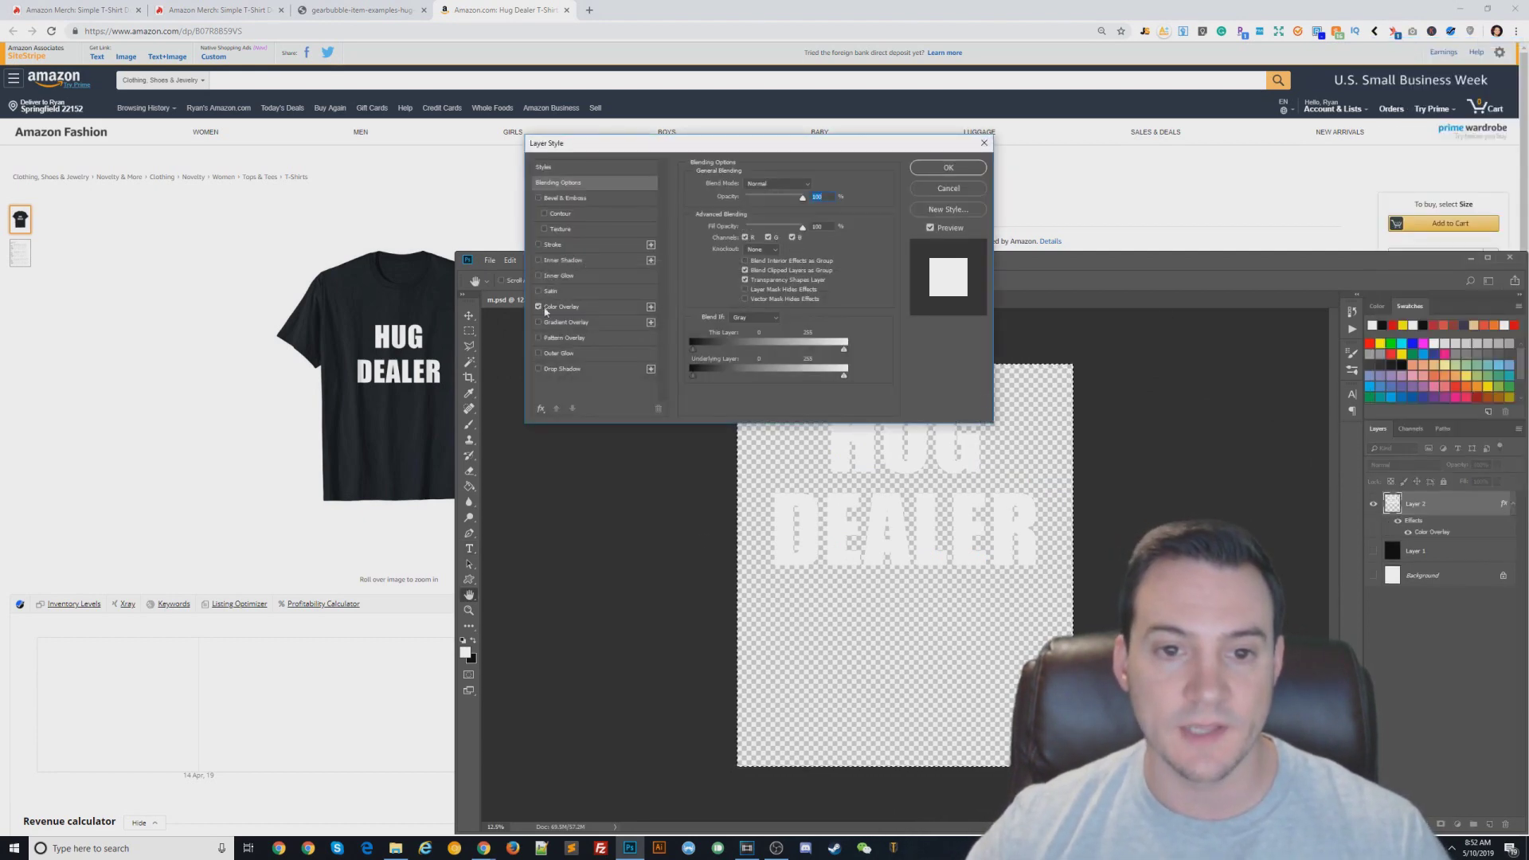
left_click(541, 309)
left_click(817, 186)
left_click_drag(637, 335, 543, 409)
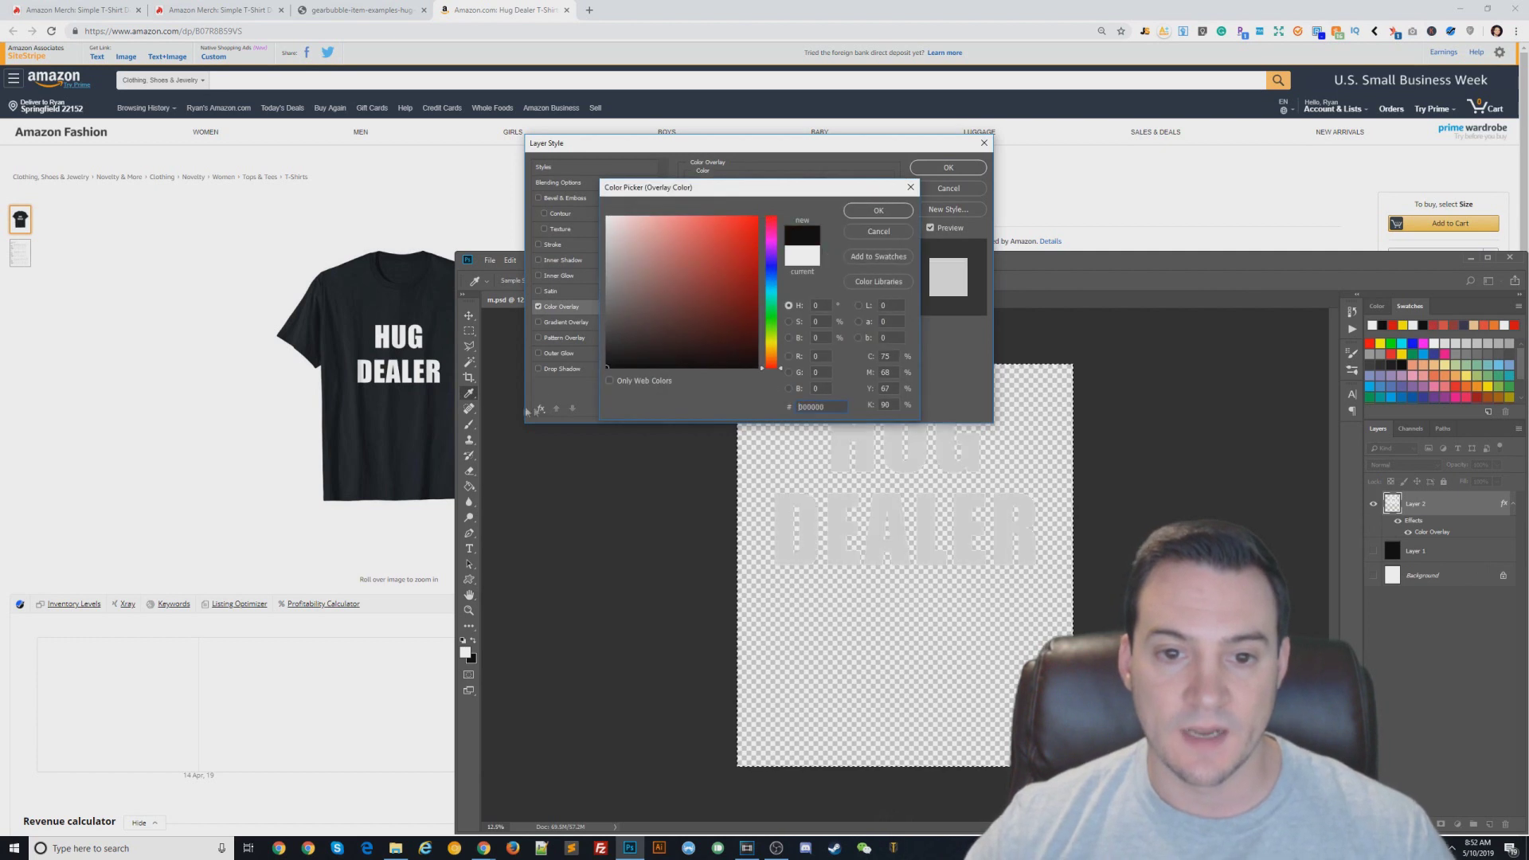
left_click(875, 211)
left_click(948, 167)
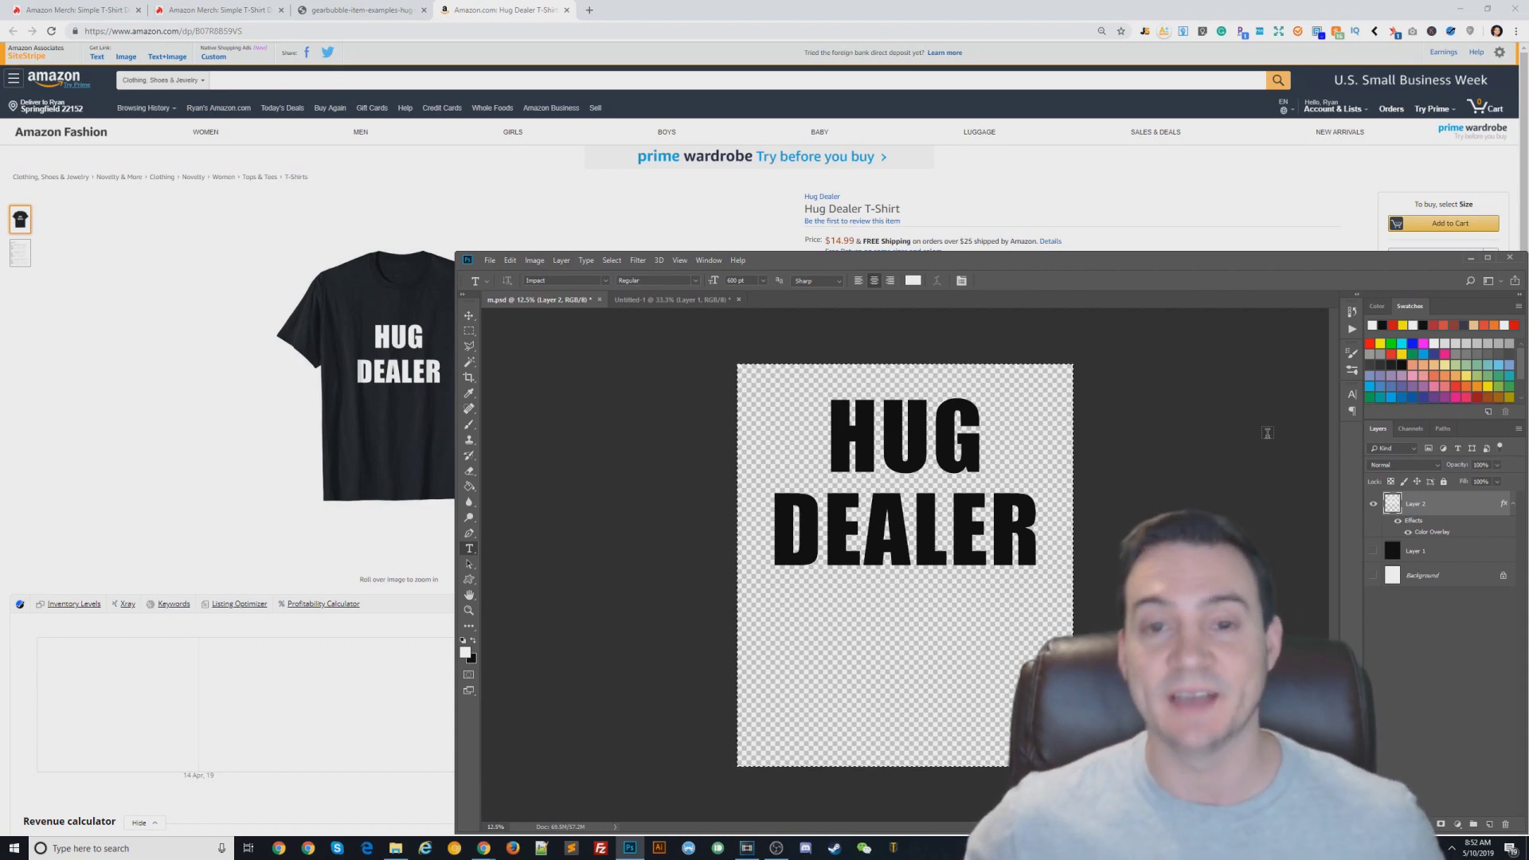
Compare the black HUG DEALER lettering with the product images and T-shirt listing in the browser, and return to Photoshop.
left_click(420, 8)
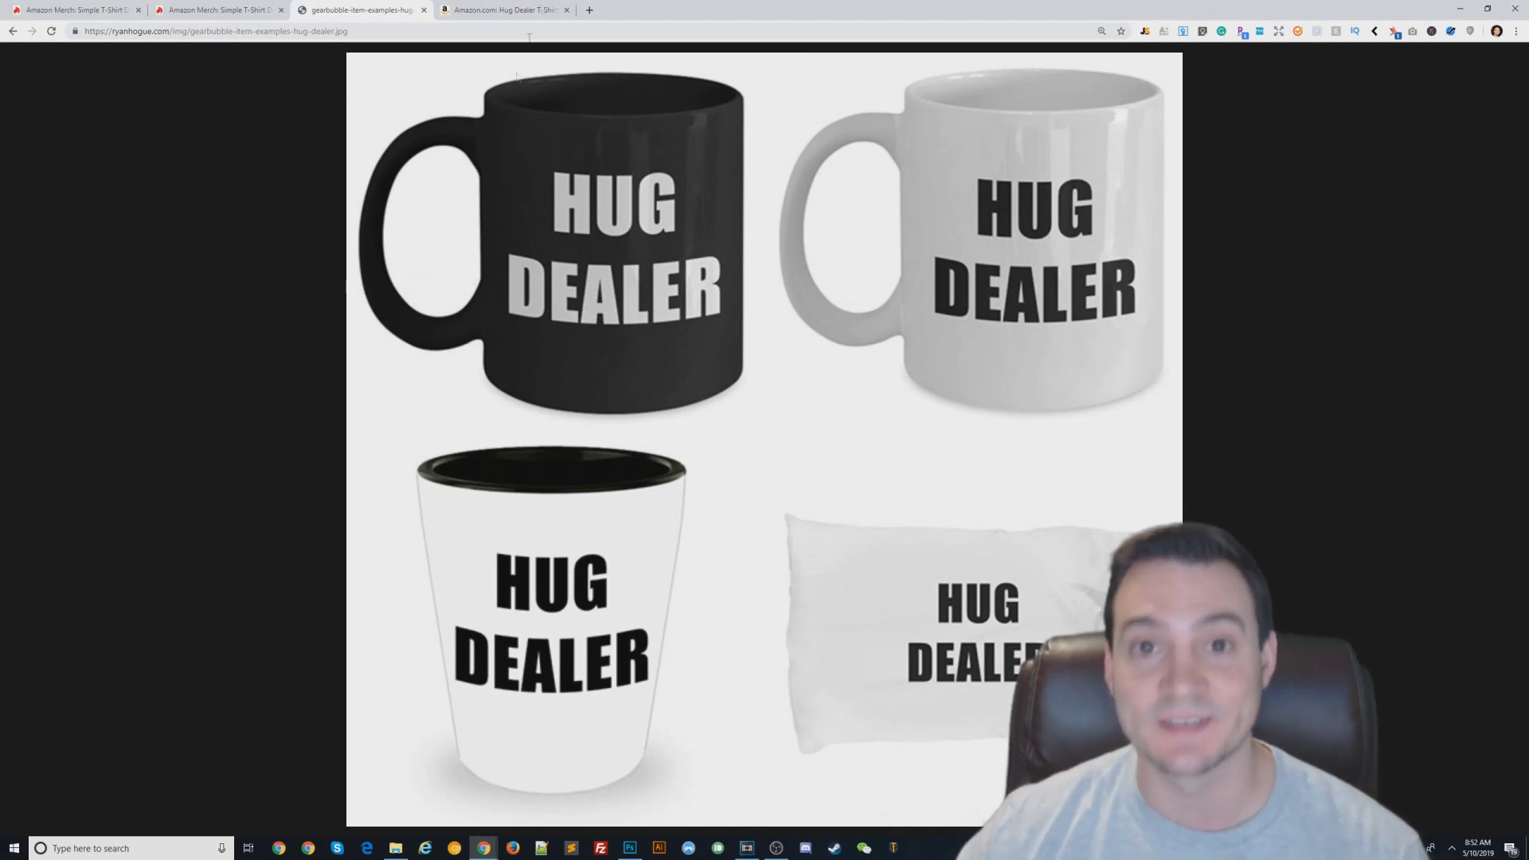
left_click(502, 6)
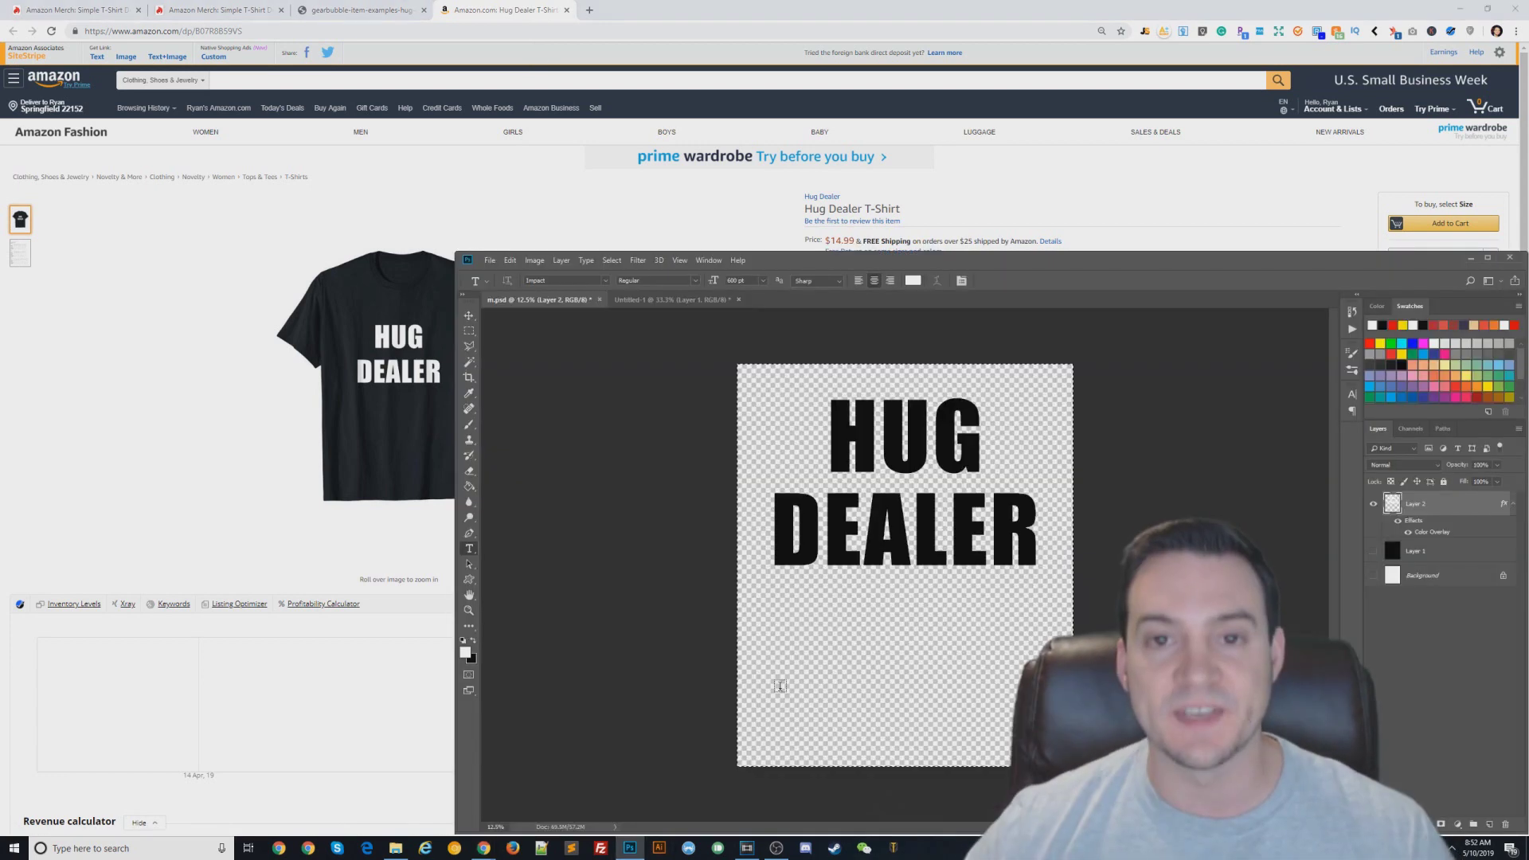
left_click(629, 849)
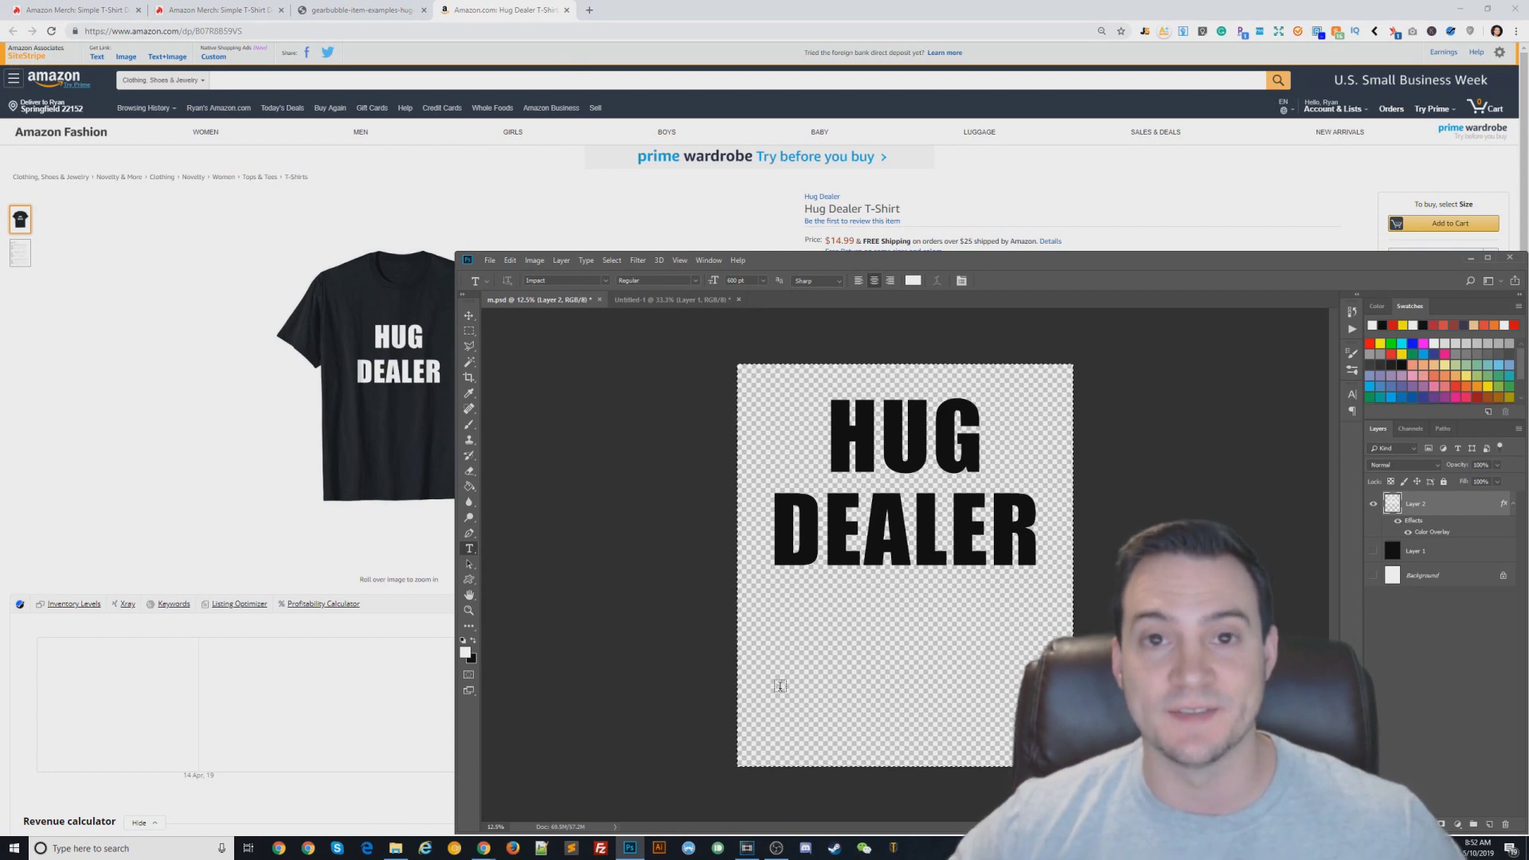